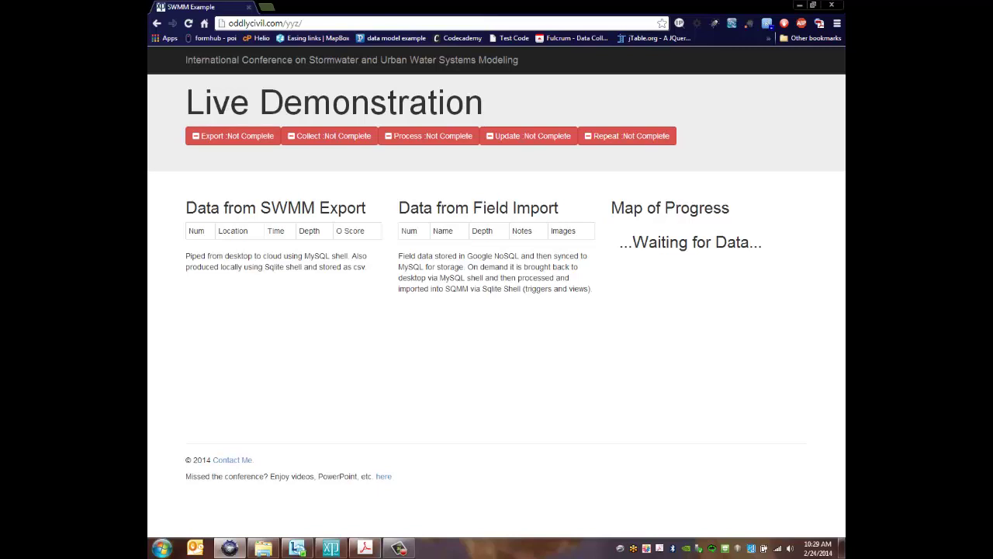
Bring xpswmm forward and solve the data2.xp Base Scenario network to 100%
{"action": "left_click", "coordinate": [329, 549]}
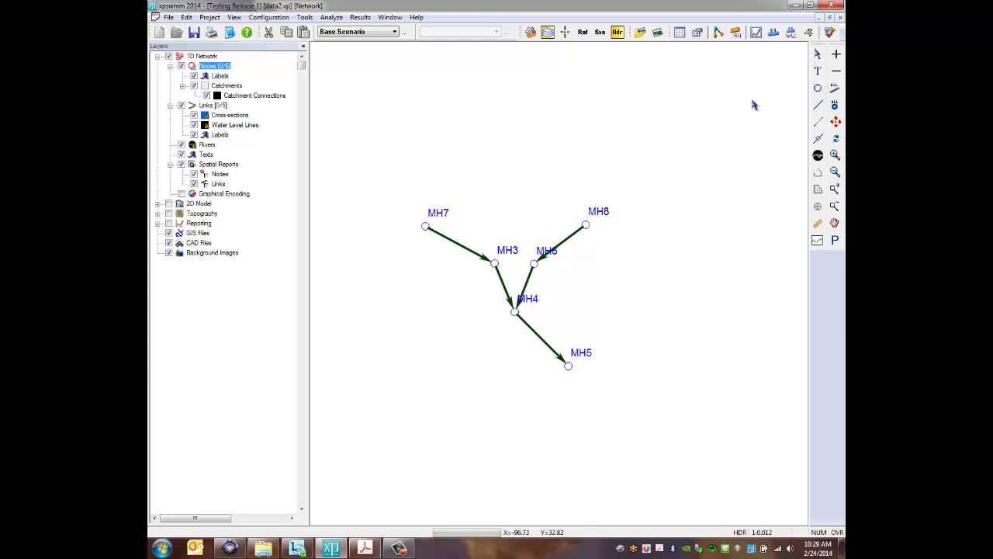
{"action": "left_click", "coordinate": [832, 34]}
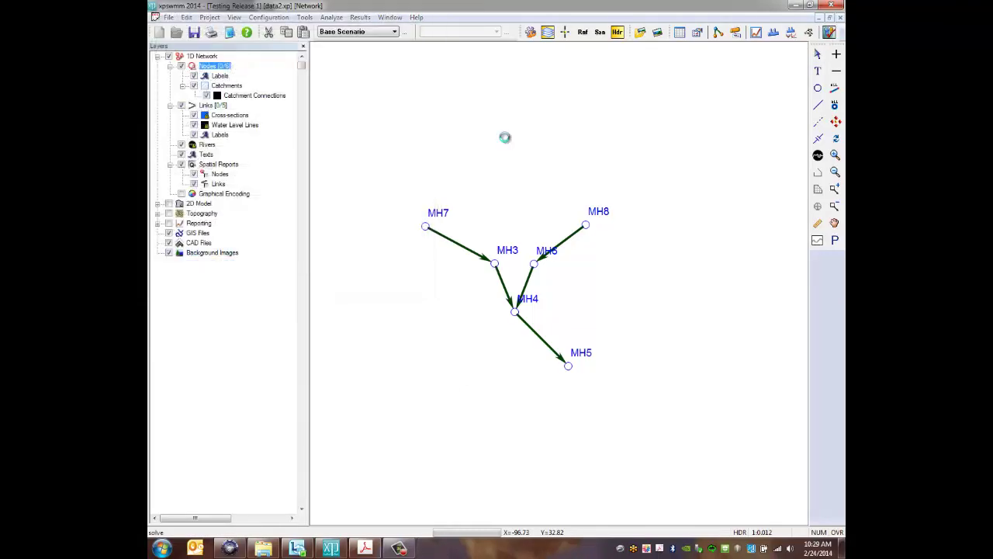
In Tools > GIS Link, export node_data and link_data to the first database
{"action": "left_click", "coordinate": [305, 17]}
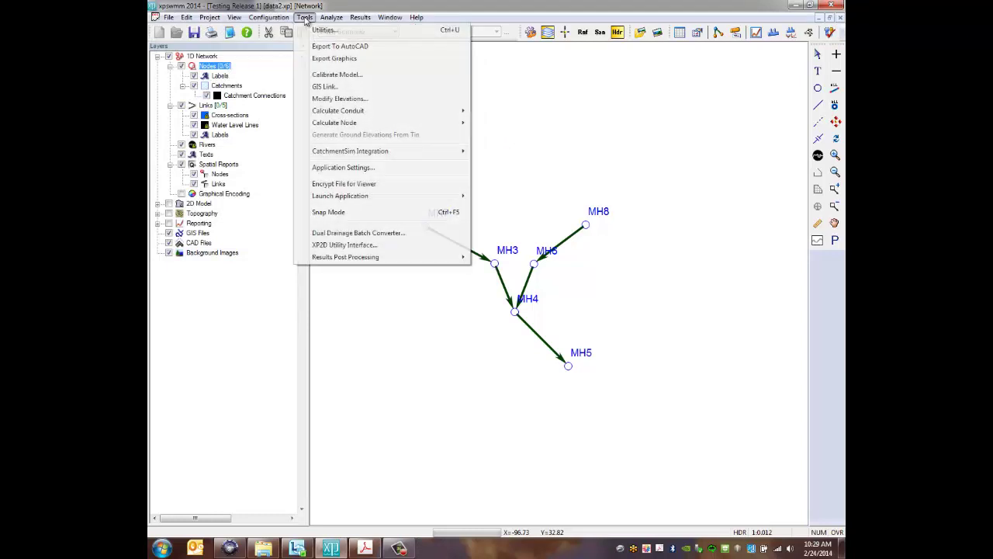
{"action": "left_click", "coordinate": [325, 87]}
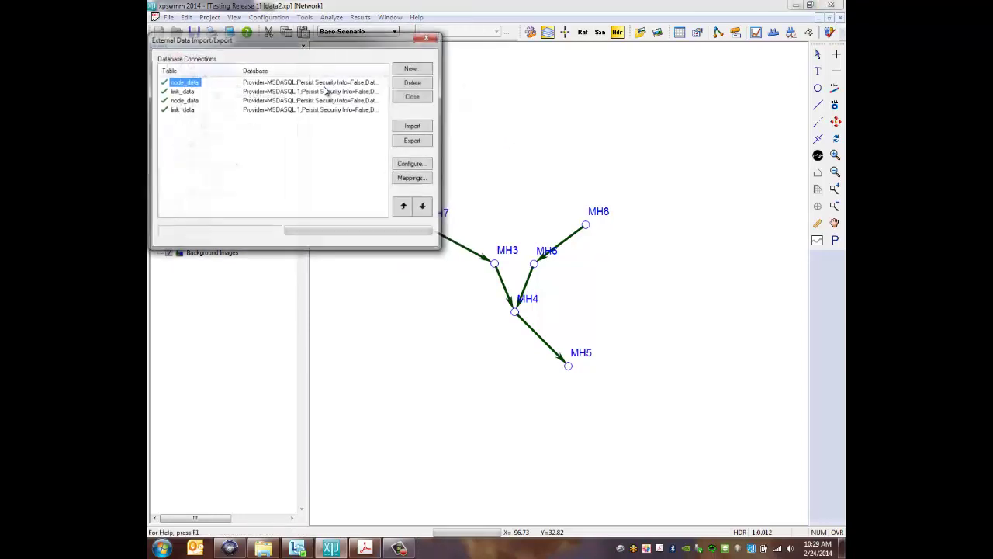
{"action": "left_click", "coordinate": [415, 142]}
{"action": "left_click", "coordinate": [295, 166]}
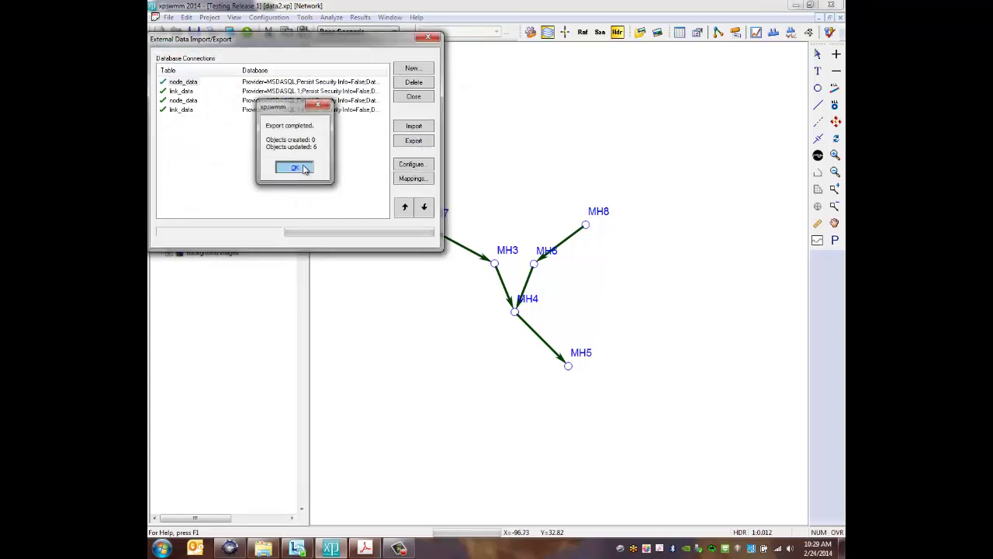
{"action": "left_click", "coordinate": [180, 90]}
{"action": "left_click", "coordinate": [409, 143]}
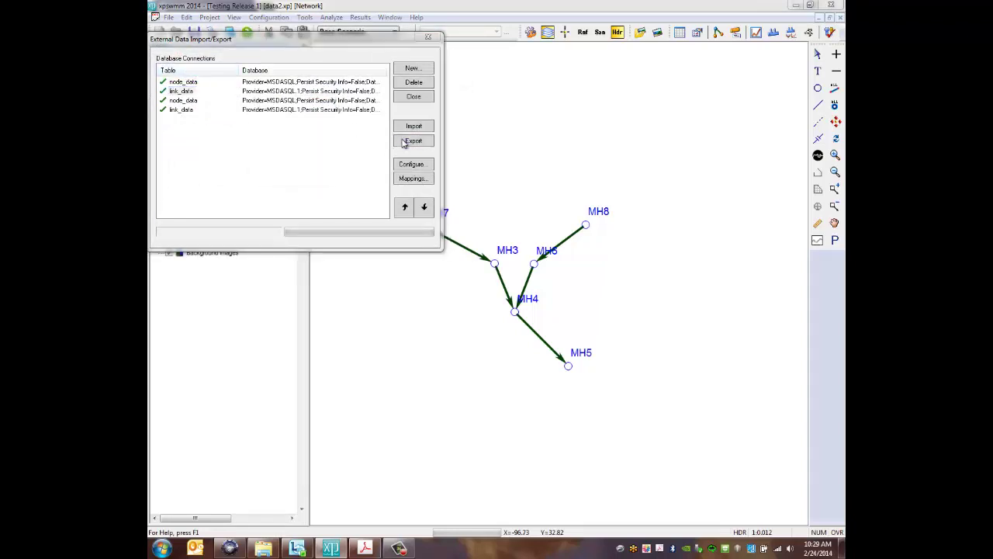
{"action": "left_click", "coordinate": [310, 166]}
Export the second node_data and link_data connections, then close GIS Link
{"action": "left_click", "coordinate": [186, 100]}
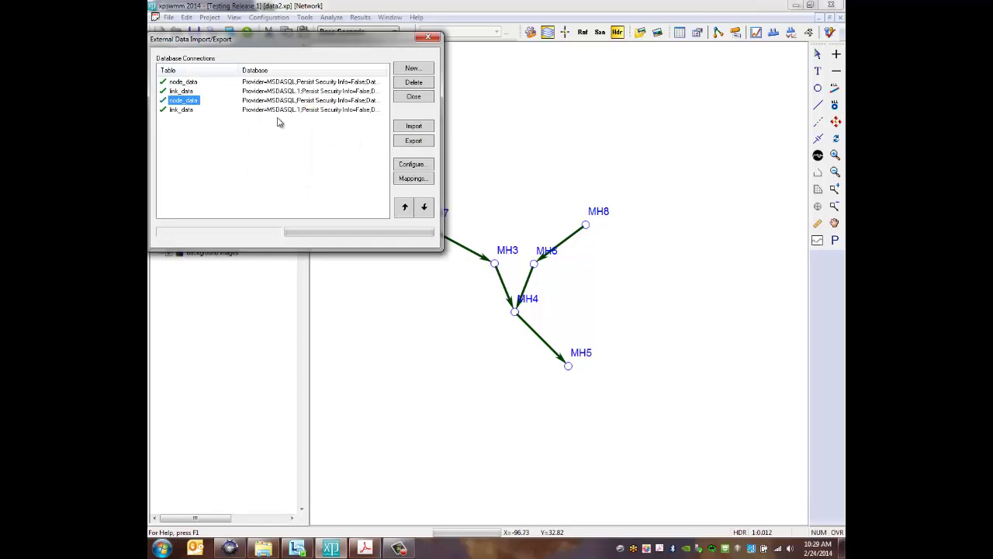
{"action": "left_click", "coordinate": [416, 142]}
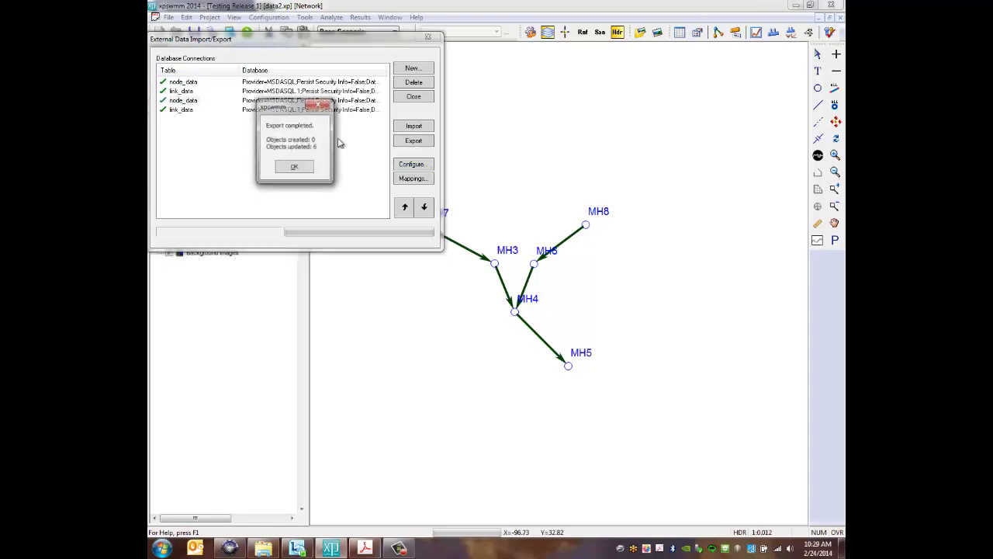
{"action": "left_click", "coordinate": [307, 168]}
{"action": "left_click", "coordinate": [174, 110]}
{"action": "left_click", "coordinate": [419, 143]}
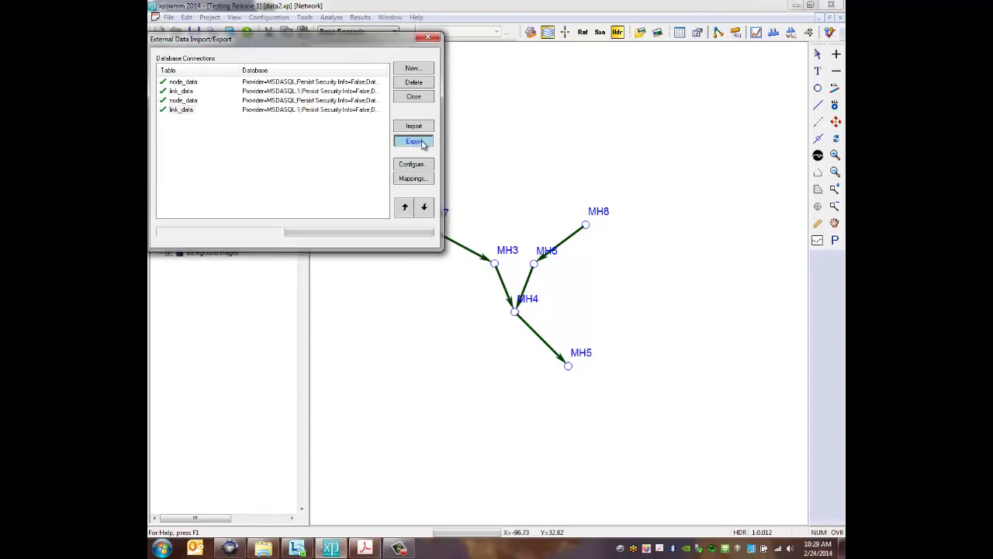
{"action": "left_click", "coordinate": [295, 167]}
{"action": "left_click", "coordinate": [413, 97]}
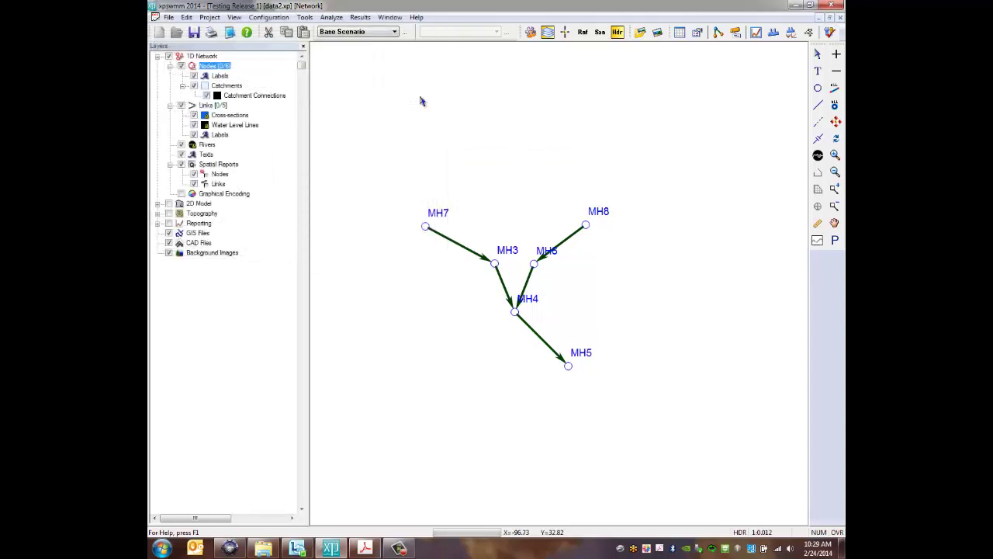
Launch the results reader and load data2.syf as a Hydraulics Results File
{"action": "left_click", "coordinate": [306, 17]}
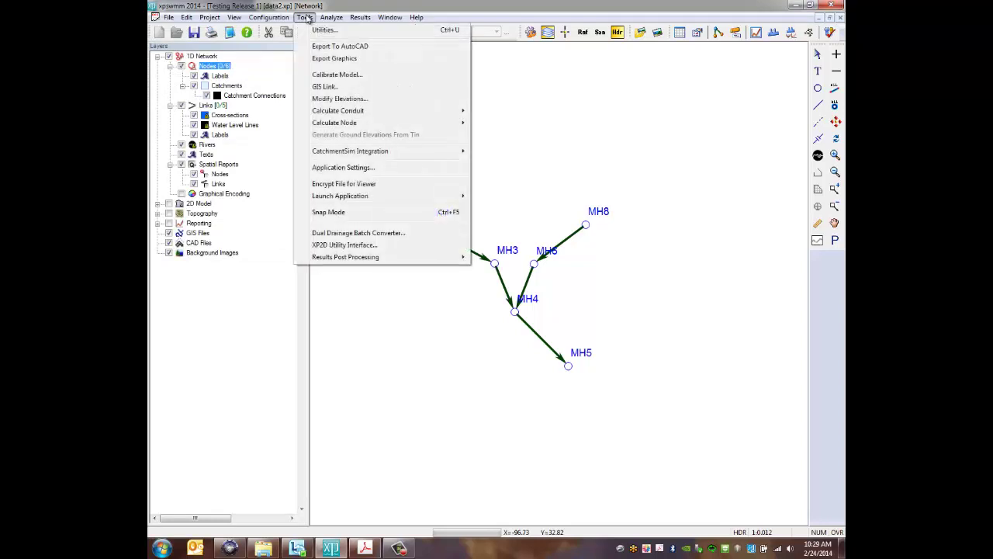
{"action": "mouse_move", "coordinate": [442, 196]}
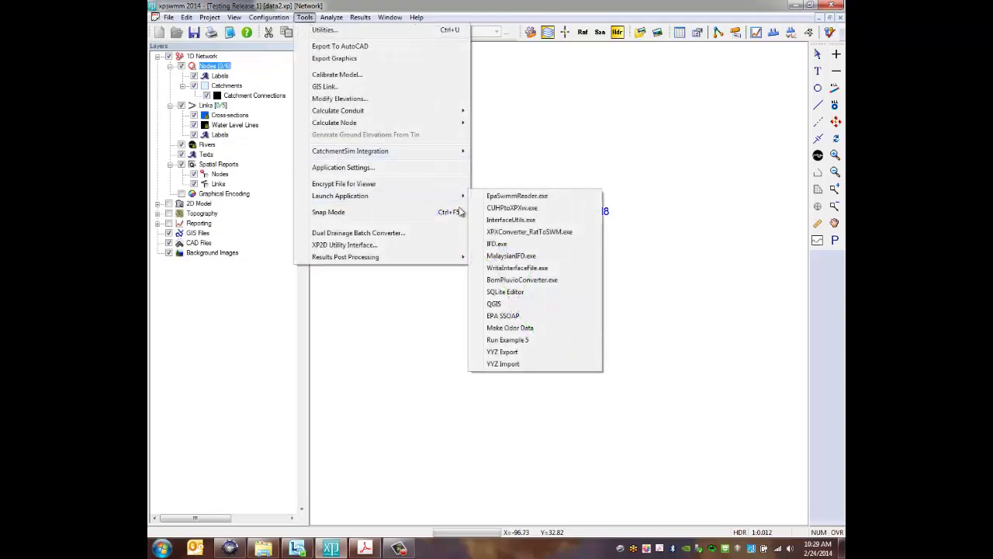
{"action": "left_click", "coordinate": [512, 225]}
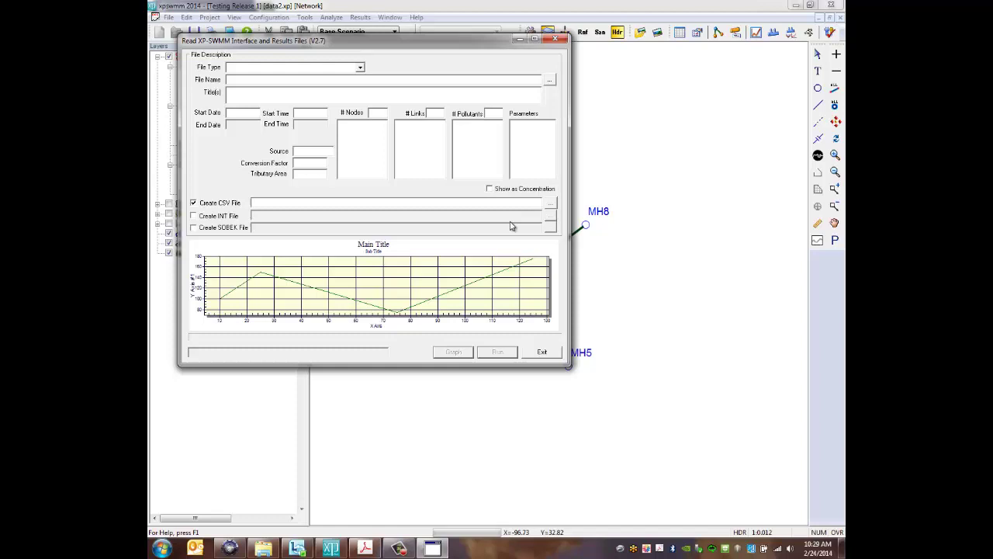
{"action": "left_click", "coordinate": [360, 67]}
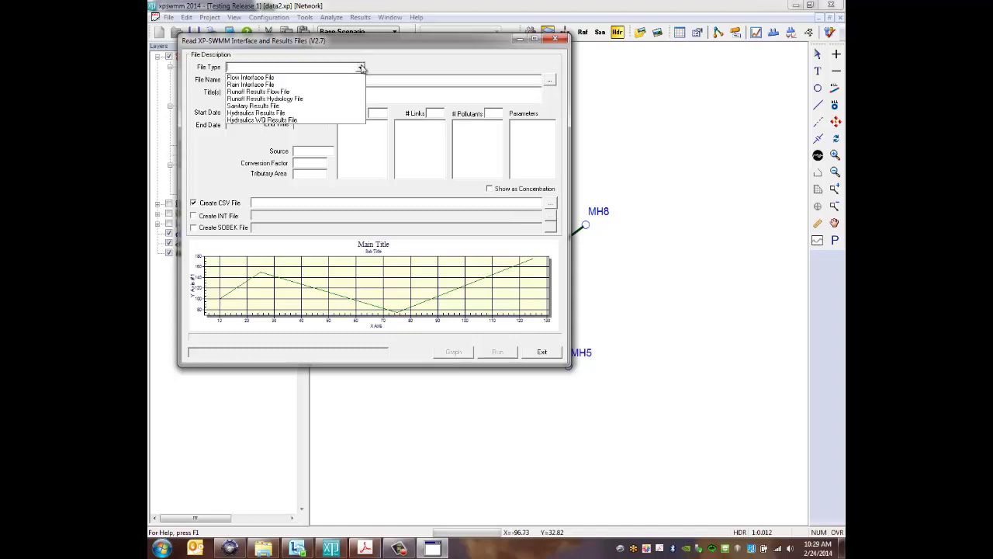
{"action": "left_click", "coordinate": [310, 112]}
{"action": "left_click", "coordinate": [550, 80]}
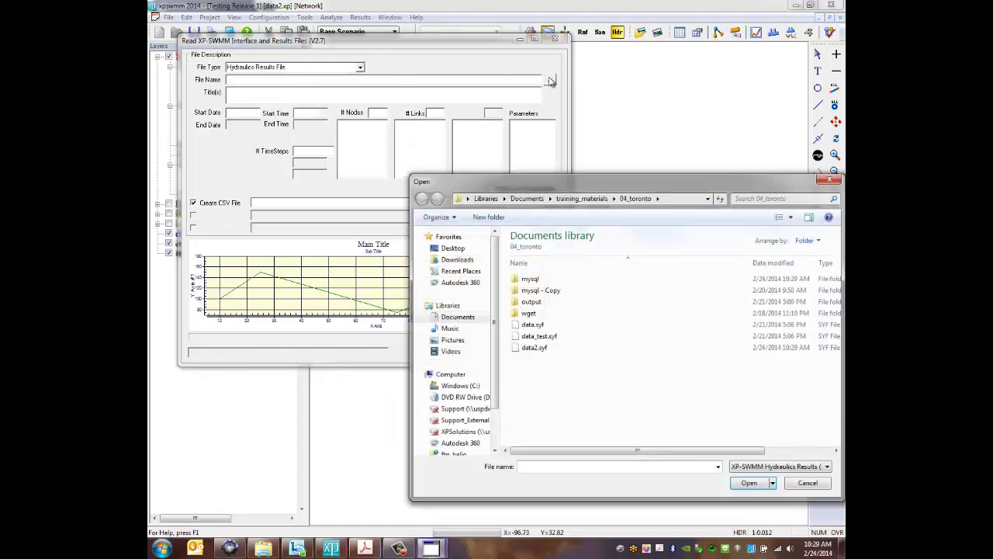
{"action": "double_click", "coordinate": [534, 348]}
Select nodes MH3–MH8, all links, and Node Elevation, Link Flow, DS Elev., Velocity
{"action": "left_click_drag", "start_coordinate": [349, 124], "coordinate": [353, 180]}
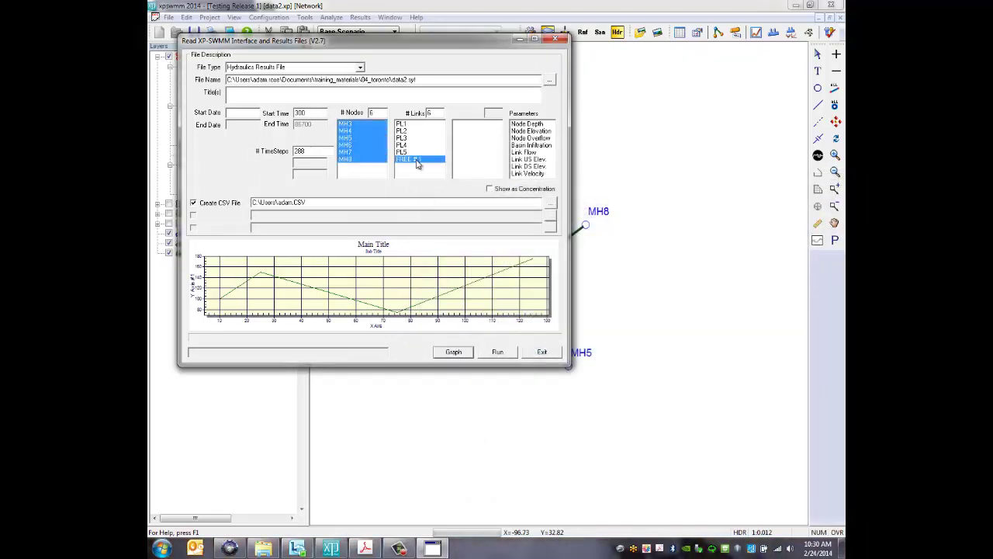
{"action": "left_click_drag", "start_coordinate": [400, 124], "coordinate": [411, 159]}
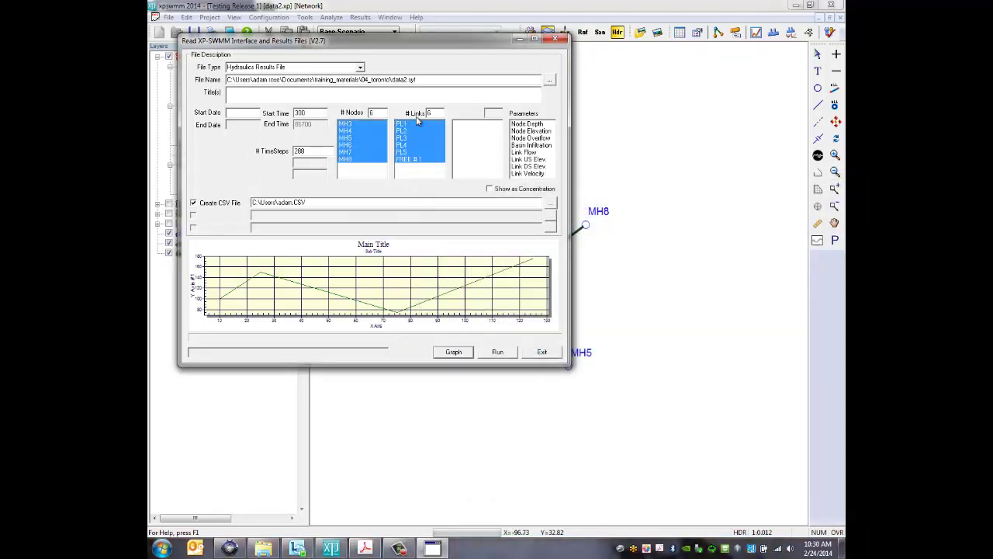
{"action": "left_click", "coordinate": [541, 130]}
{"action": "left_click", "coordinate": [542, 152]}
{"action": "left_click", "coordinate": [541, 167]}
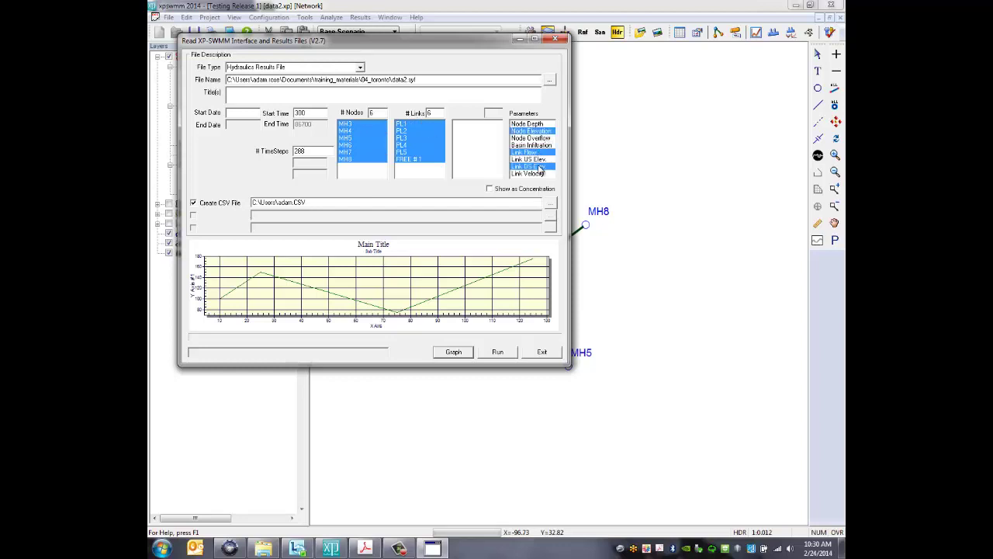
{"action": "left_click", "coordinate": [542, 173]}
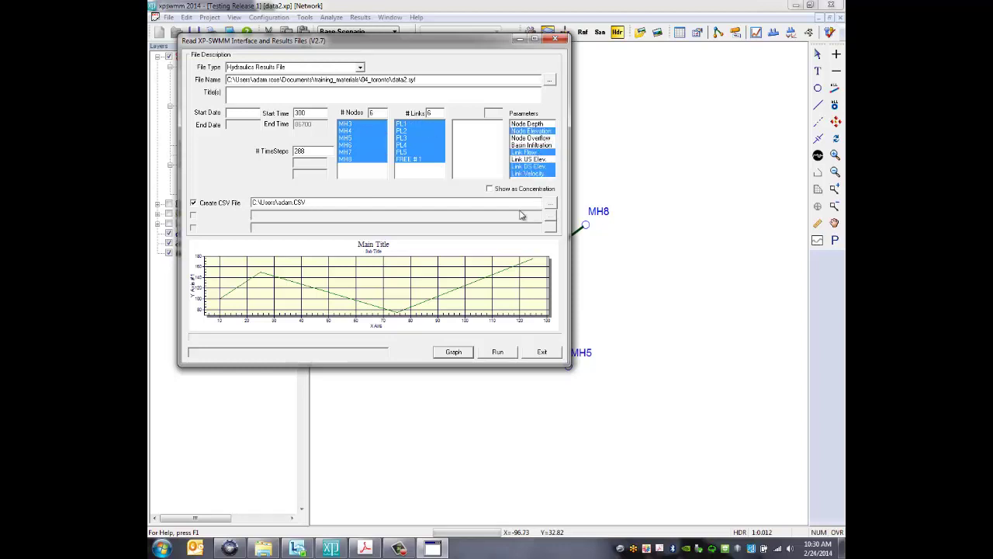
Graph the selected time series and choose text data export for the chart
{"action": "left_click", "coordinate": [455, 351]}
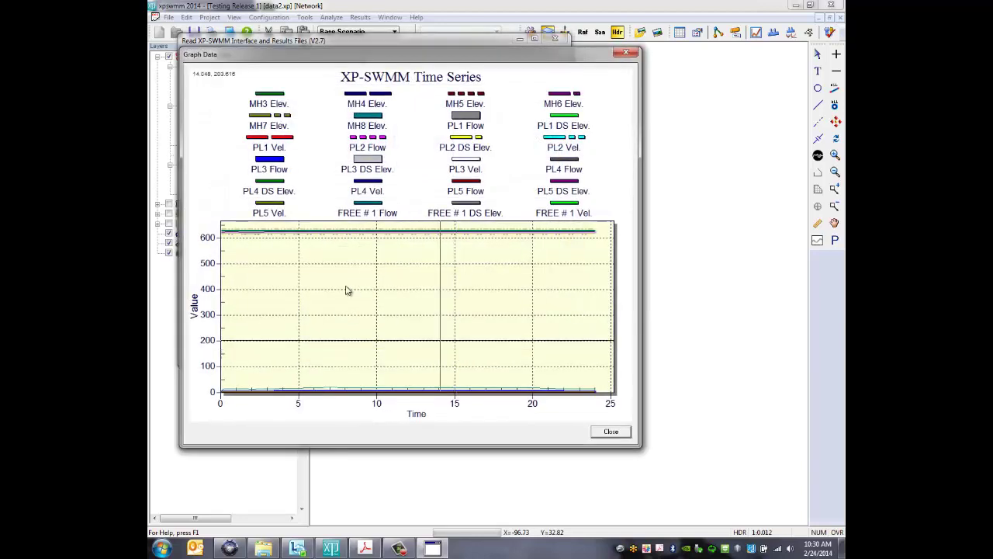
{"action": "right_click", "coordinate": [341, 286]}
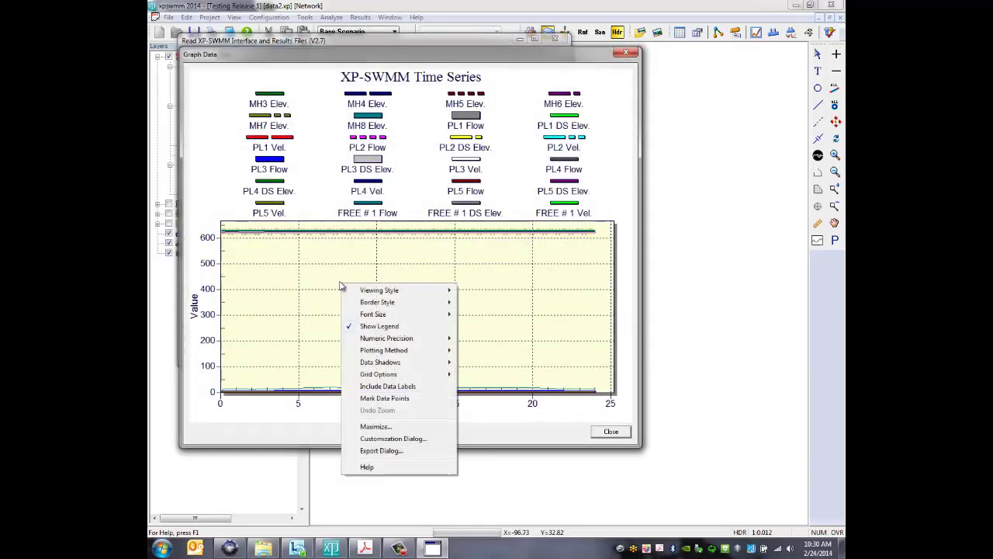
{"action": "left_click", "coordinate": [408, 451]}
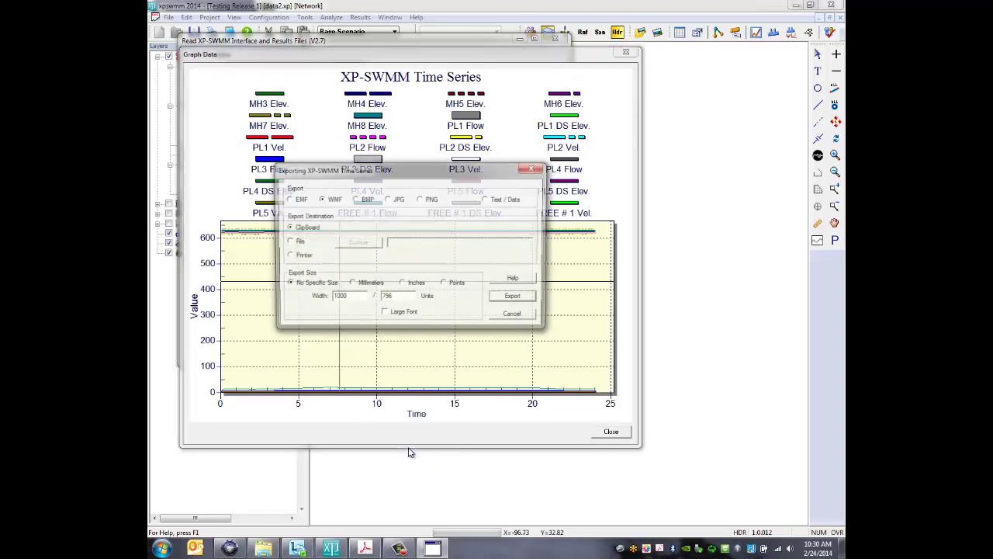
{"action": "left_click", "coordinate": [489, 199]}
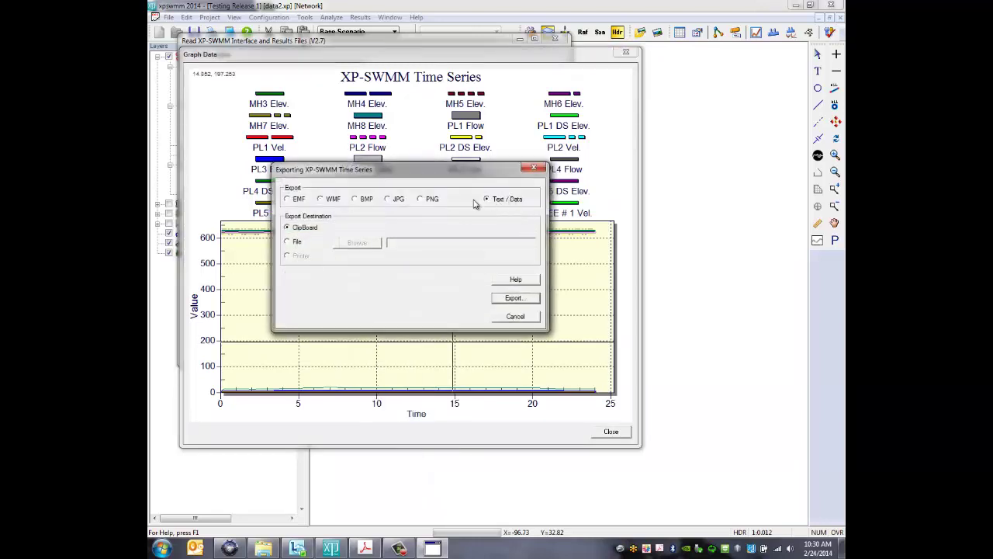
Export the chart data as labelled tab-delimited text to file TEST in the mysql folder
{"action": "left_click", "coordinate": [287, 242]}
{"action": "left_click", "coordinate": [354, 244]}
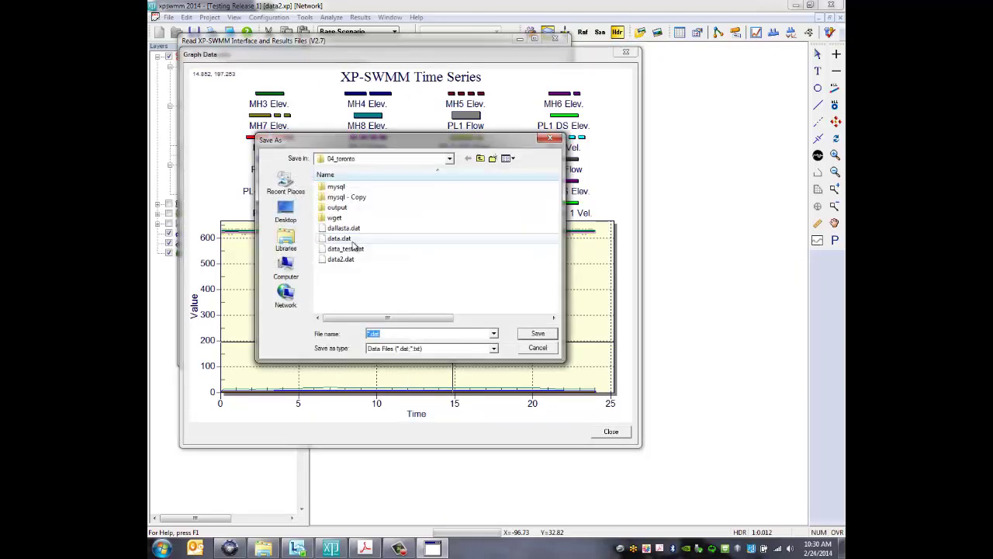
{"action": "type", "text": "TEST"}
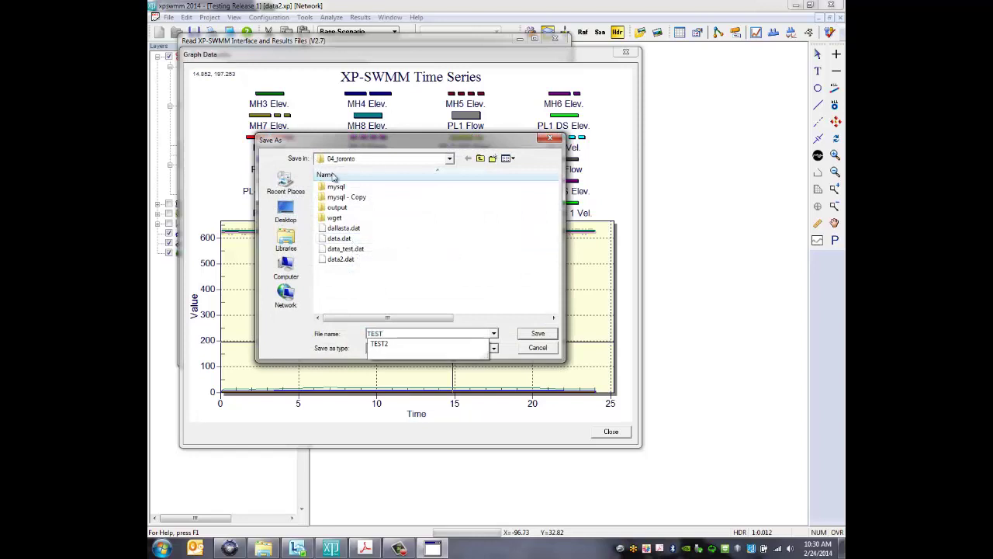
{"action": "double_click", "coordinate": [335, 186]}
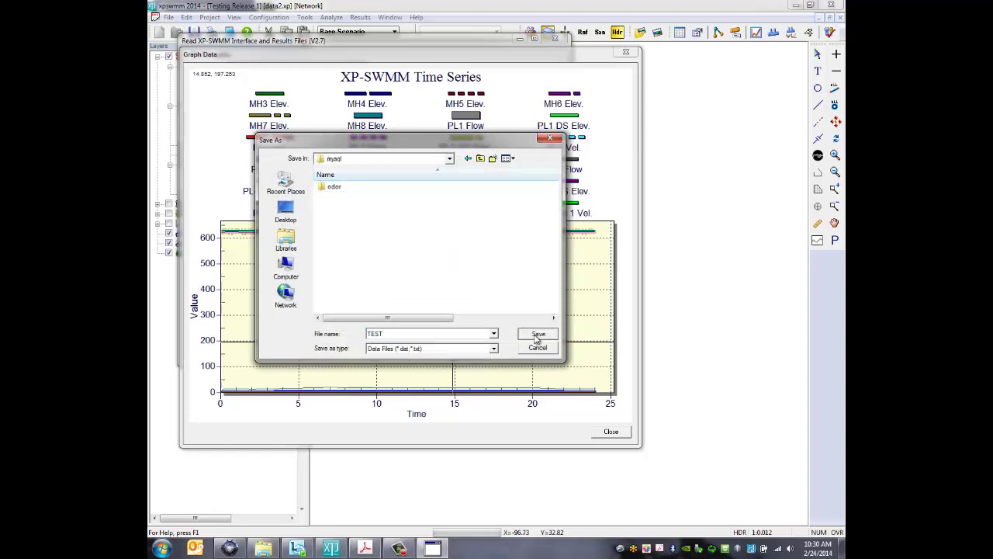
{"action": "left_click", "coordinate": [537, 335]}
{"action": "left_click", "coordinate": [512, 299]}
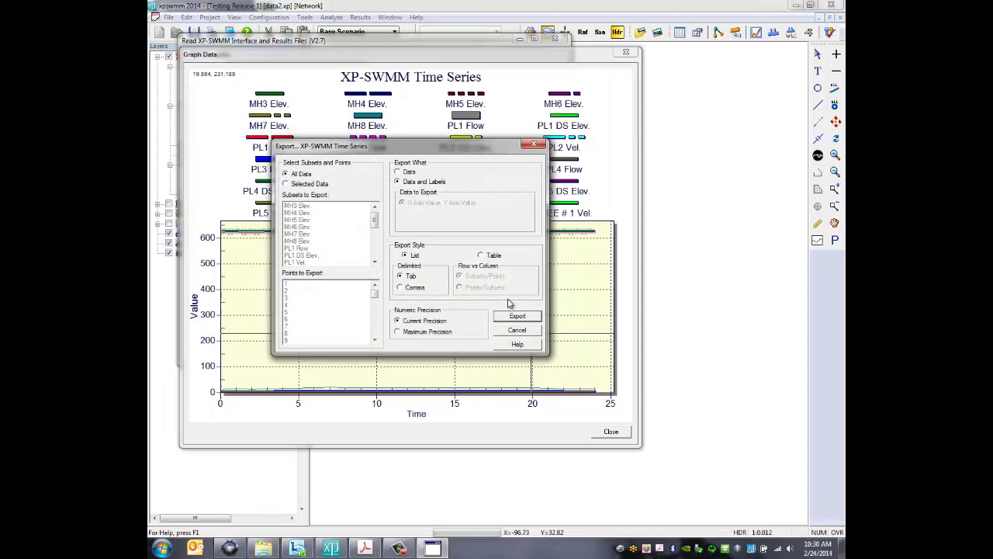
{"action": "left_click", "coordinate": [516, 316]}
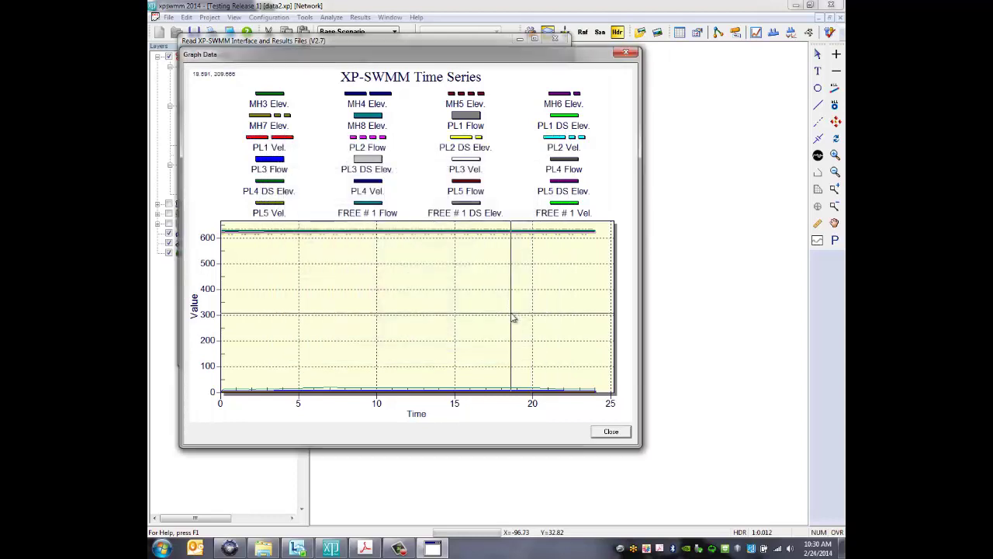
{"action": "left_click", "coordinate": [611, 432]}
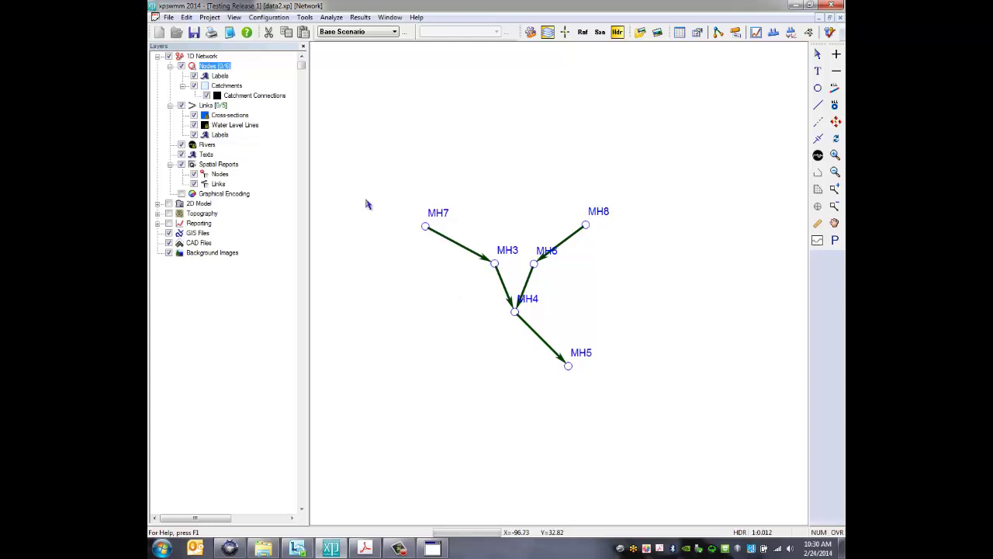
Restore the minimized results reader and exit it
{"action": "left_click", "coordinate": [437, 549]}
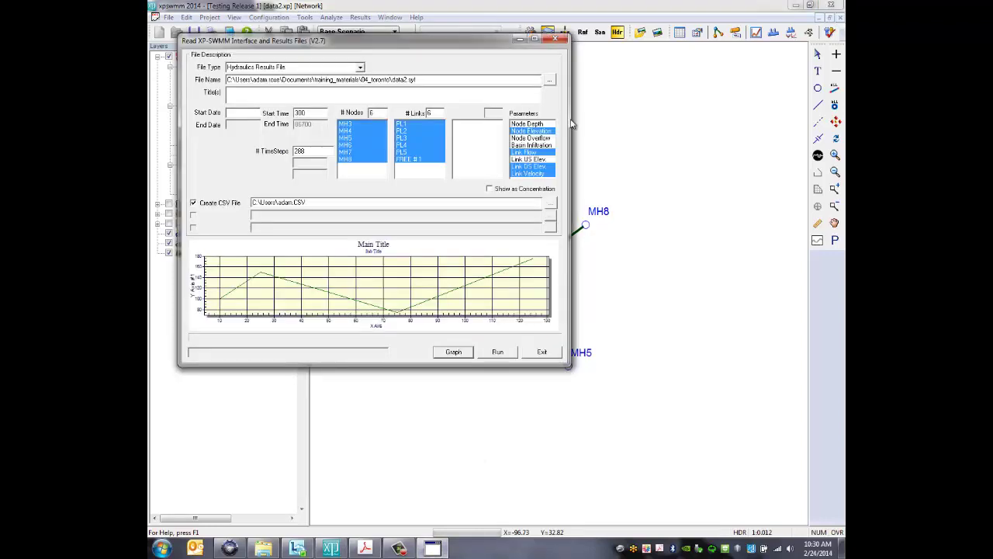
{"action": "left_click", "coordinate": [538, 351]}
{"action": "left_click", "coordinate": [538, 351]}
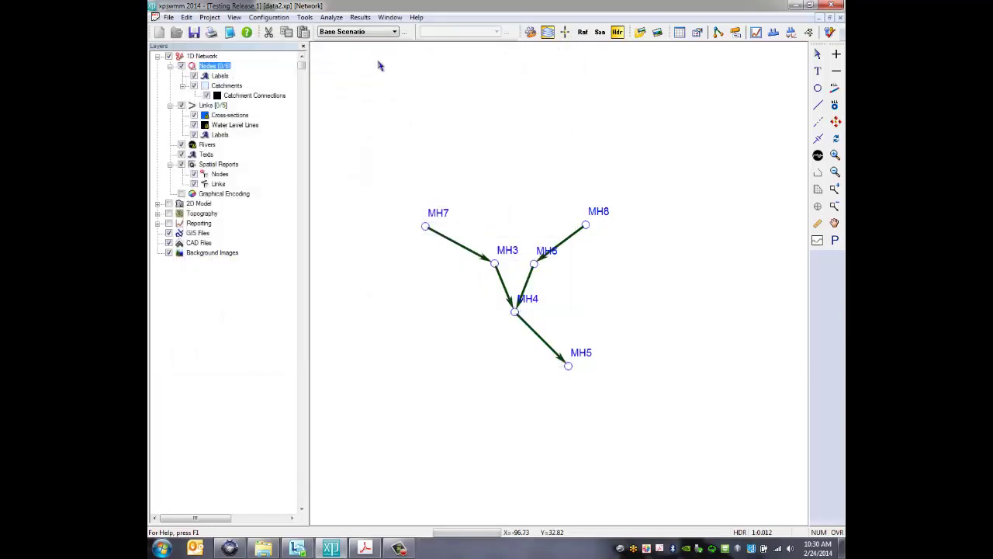
Launch YYZ Export from Tools > Launch Application and submit the console password
{"action": "left_click", "coordinate": [304, 17]}
{"action": "mouse_move", "coordinate": [370, 197]}
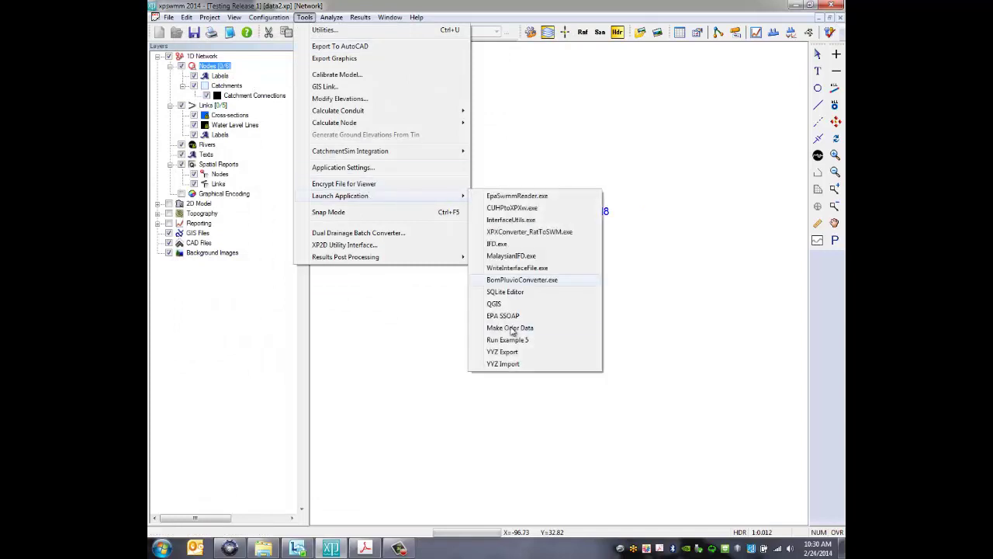
{"action": "left_click", "coordinate": [516, 355]}
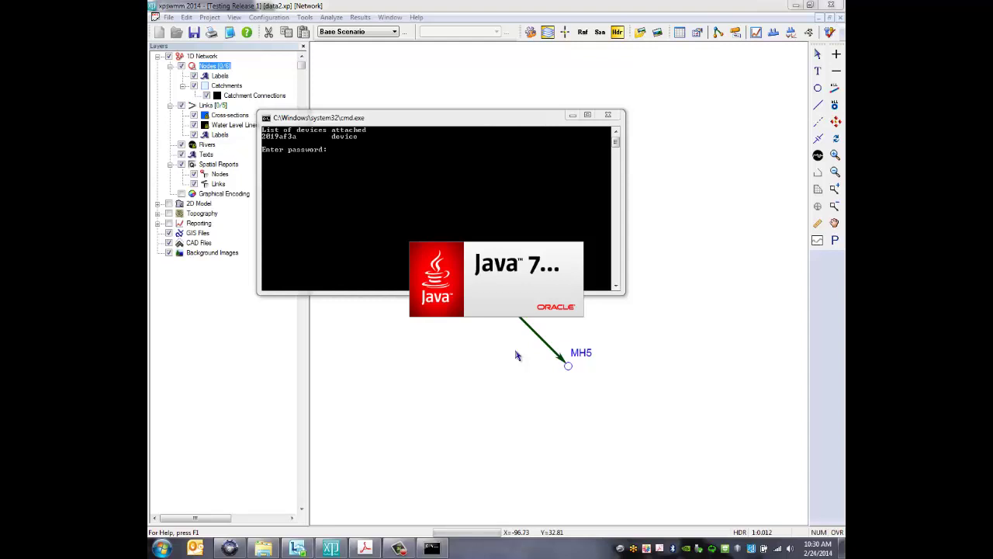
{"action": "left_click", "coordinate": [479, 121]}
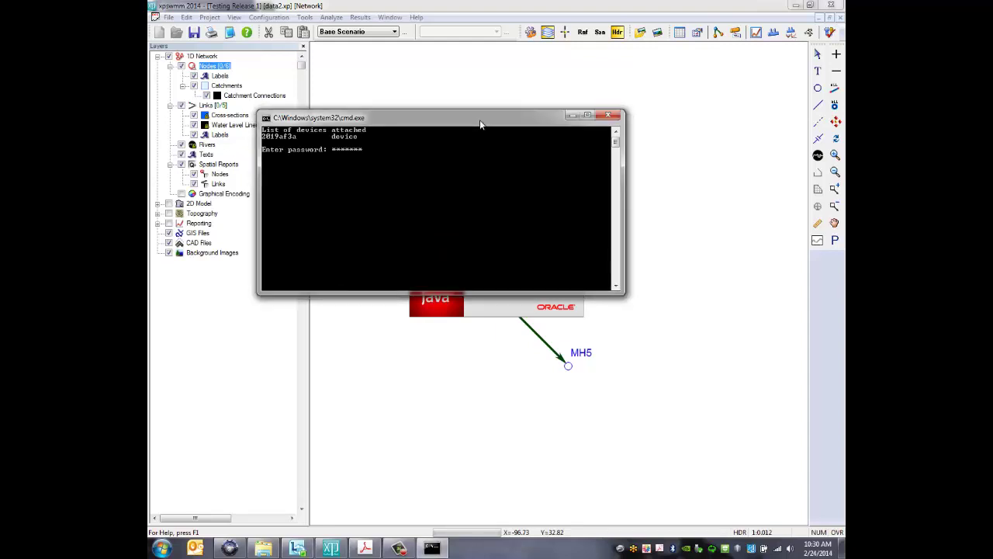
{"action": "key", "text": "Return"}
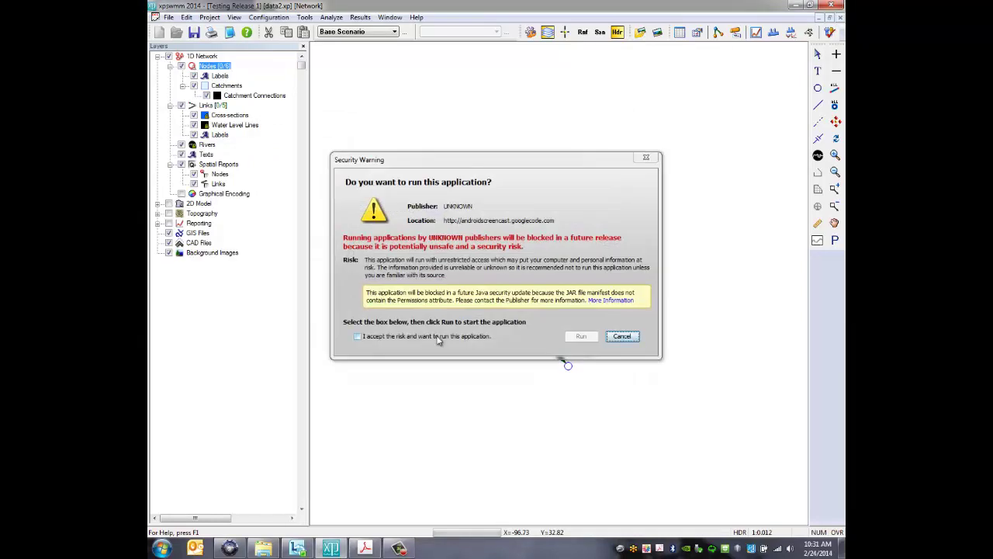
Accept the security risk and run the androidscreencast application
{"action": "left_click", "coordinate": [438, 338]}
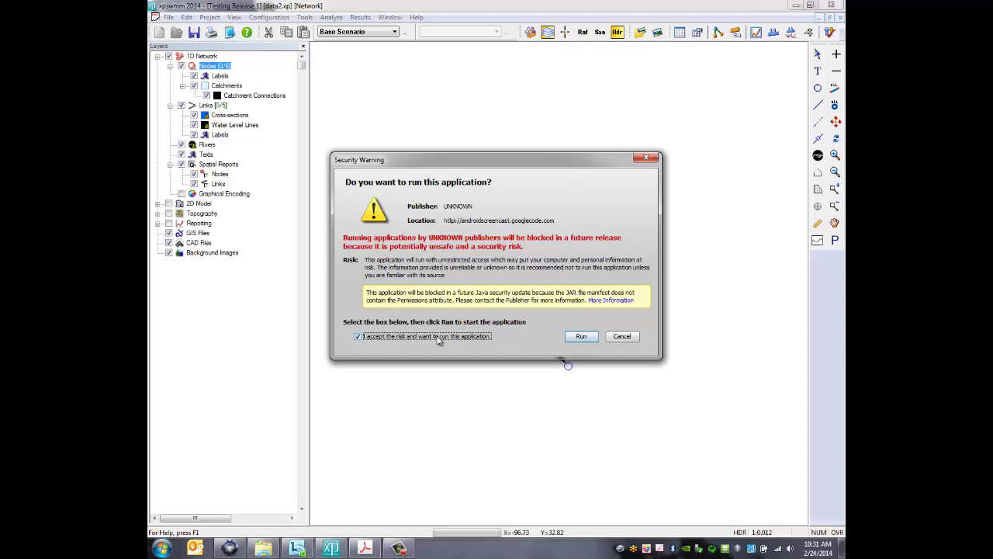
{"action": "left_click", "coordinate": [585, 339]}
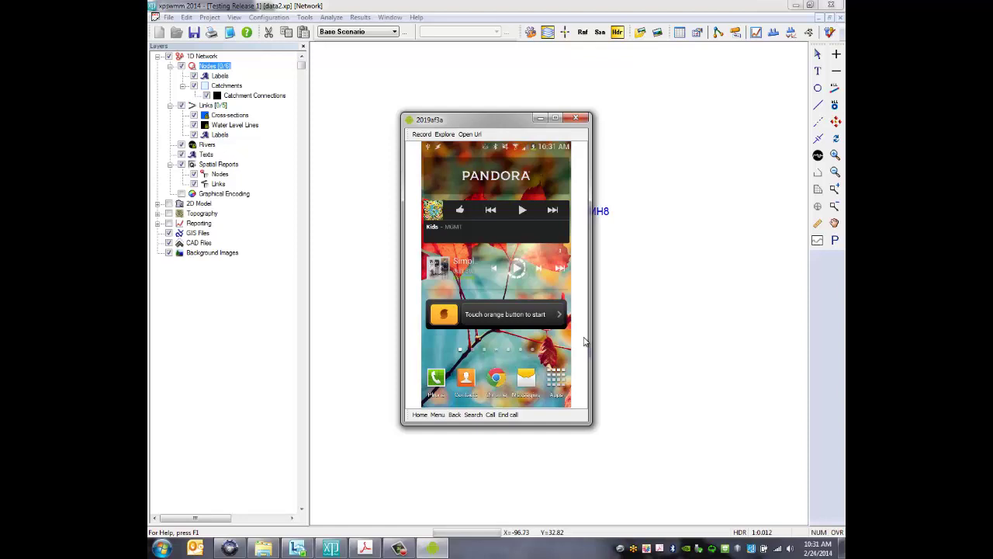
Minimize the androidscreencast window and show the Live Demonstration page in Chrome
{"action": "left_click", "coordinate": [539, 119]}
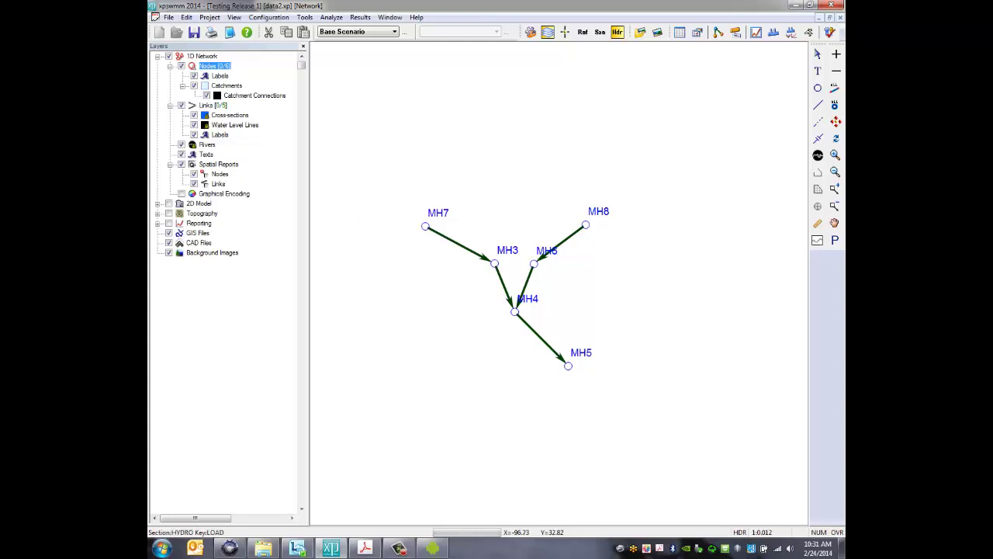
{"action": "left_click", "coordinate": [229, 548]}
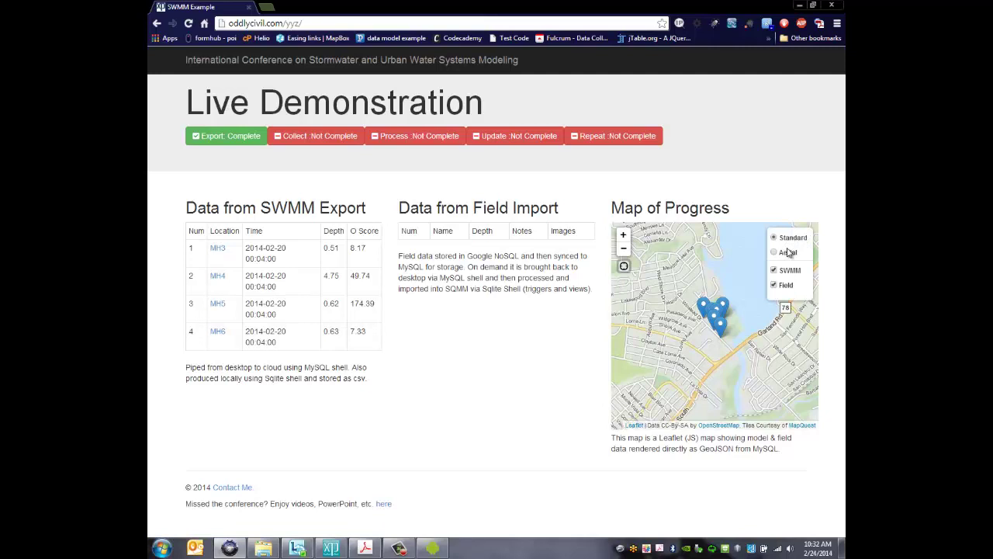
Switch the map to Aerial, zoom in on a marker, and open MH4's full record
{"action": "left_click", "coordinate": [789, 252]}
{"action": "left_click", "coordinate": [625, 236]}
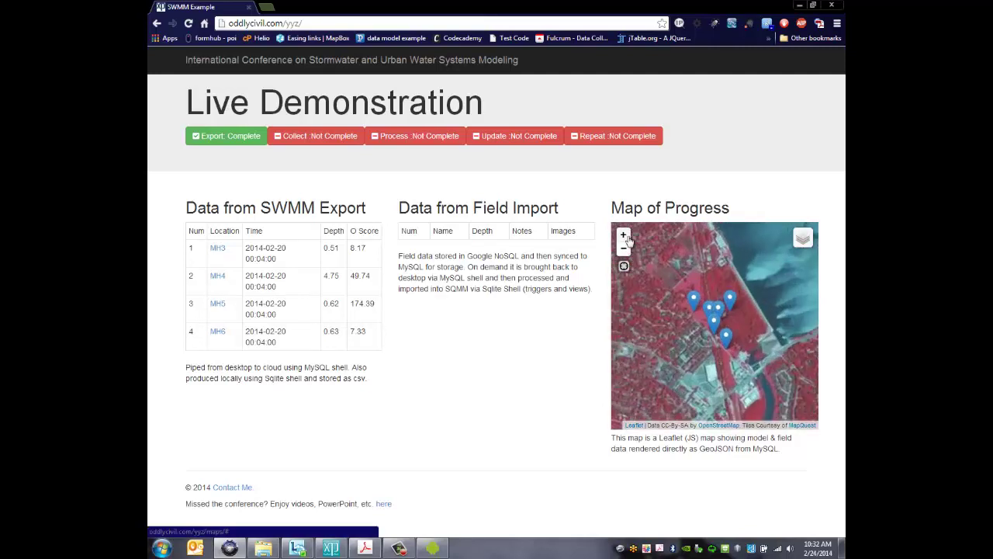
{"action": "scroll", "coordinate": [715, 310], "scroll_direction": "up", "scroll_amount": 1}
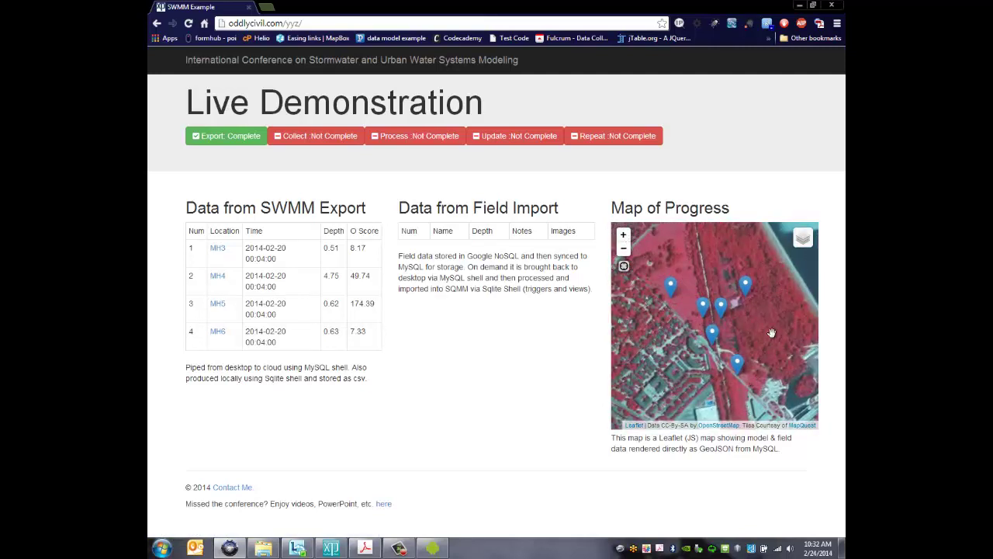
{"action": "left_click", "coordinate": [712, 336]}
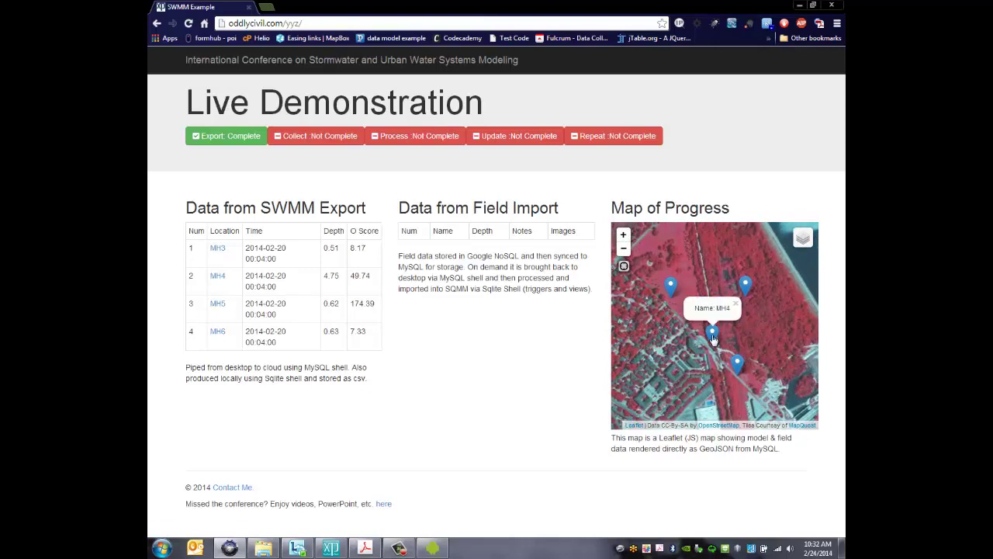
{"action": "left_click", "coordinate": [218, 277]}
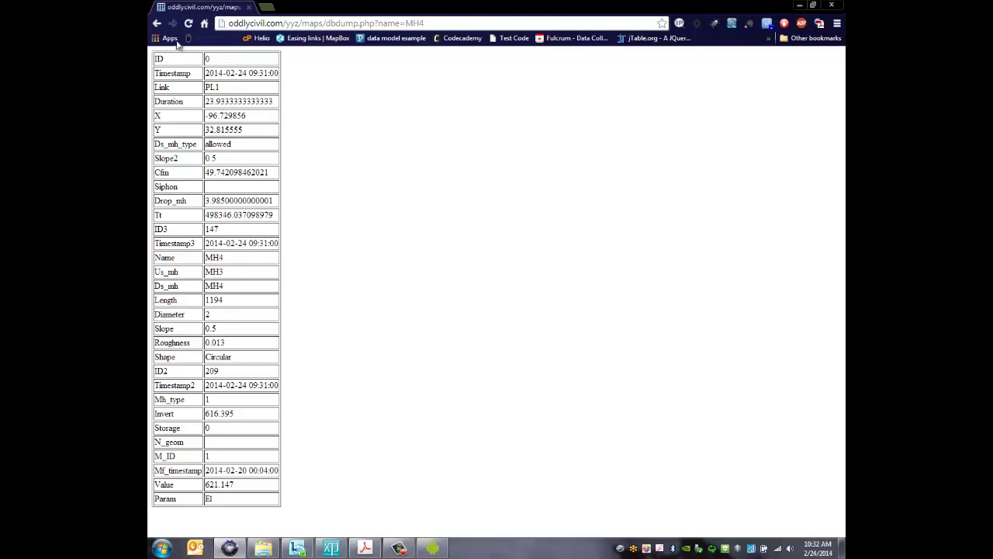
Go back from the MH4 record to the Live Demonstration dashboard
{"action": "left_click", "coordinate": [157, 25]}
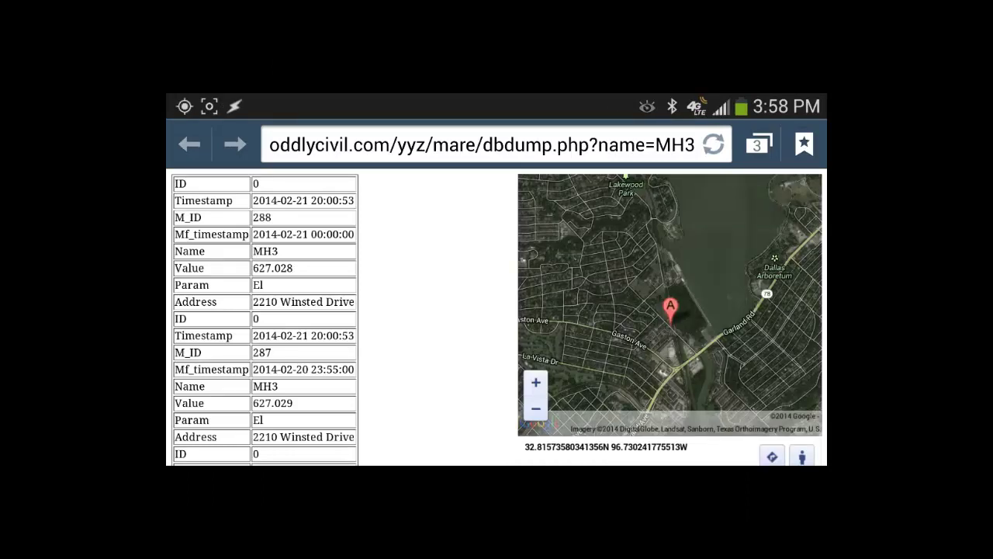
Close the MH3 record page and leave the phone browser
{"action": "key", "text": "Escape"}
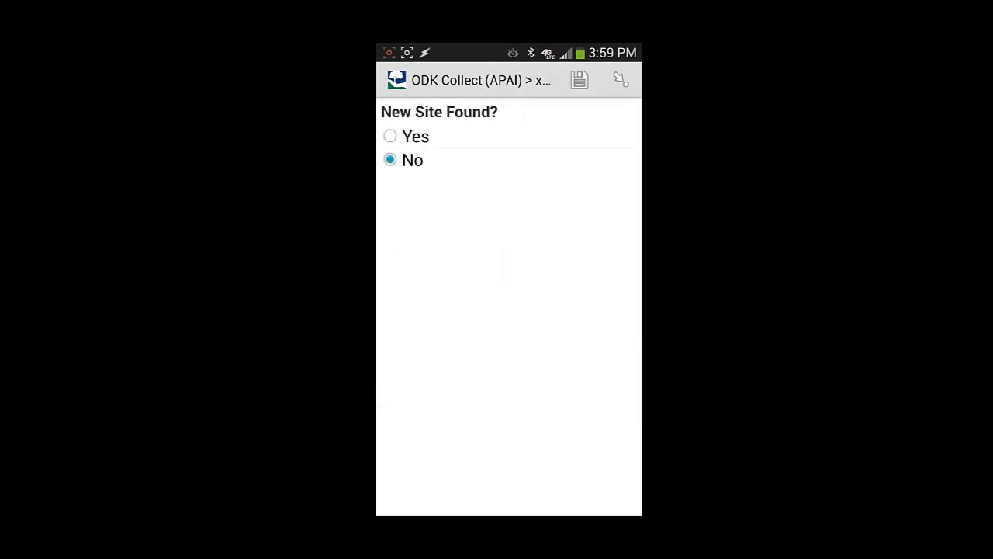
{"action": "left_click_drag", "start_coordinate": [590, 310], "coordinate": [434, 310]}
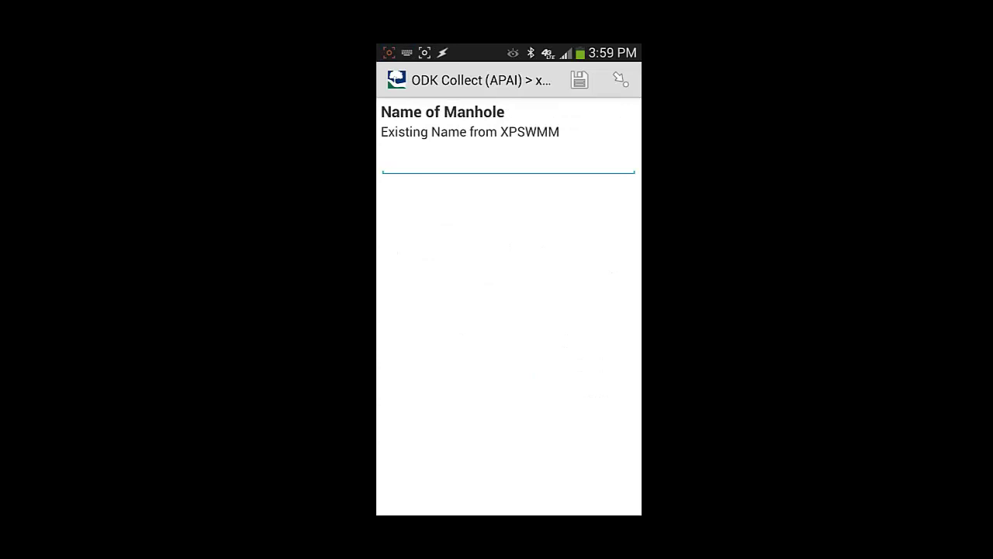
Leave the site marked as not new, name the manhole MH3, and reach the location map
{"action": "type", "text": "M"}
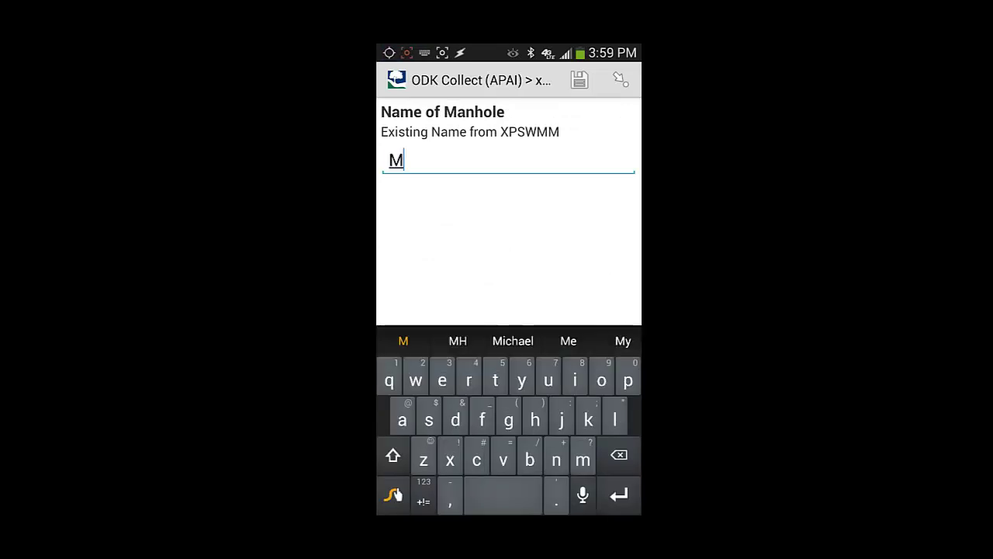
{"action": "type", "text": "H"}
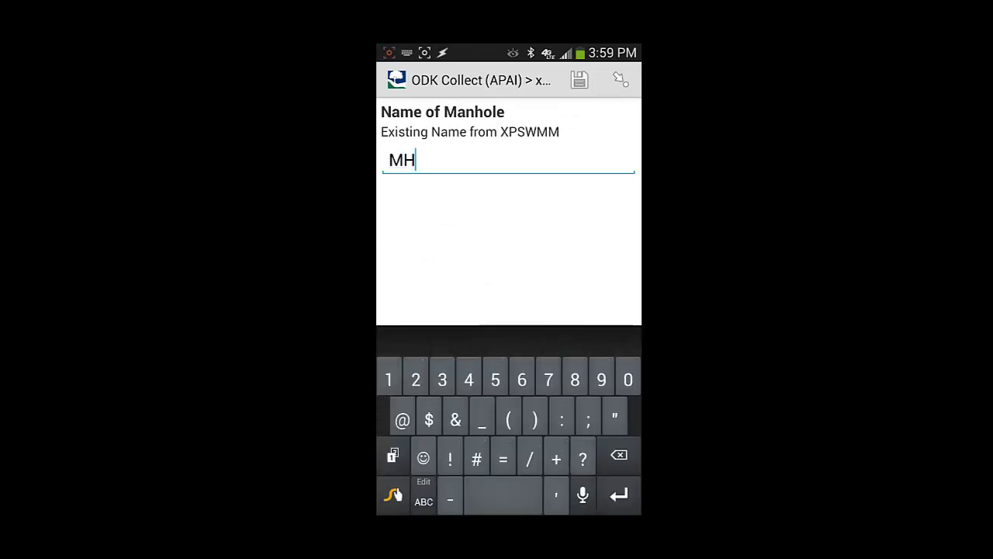
{"action": "type", "text": "3"}
{"action": "left_click_drag", "start_coordinate": [590, 310], "coordinate": [434, 310]}
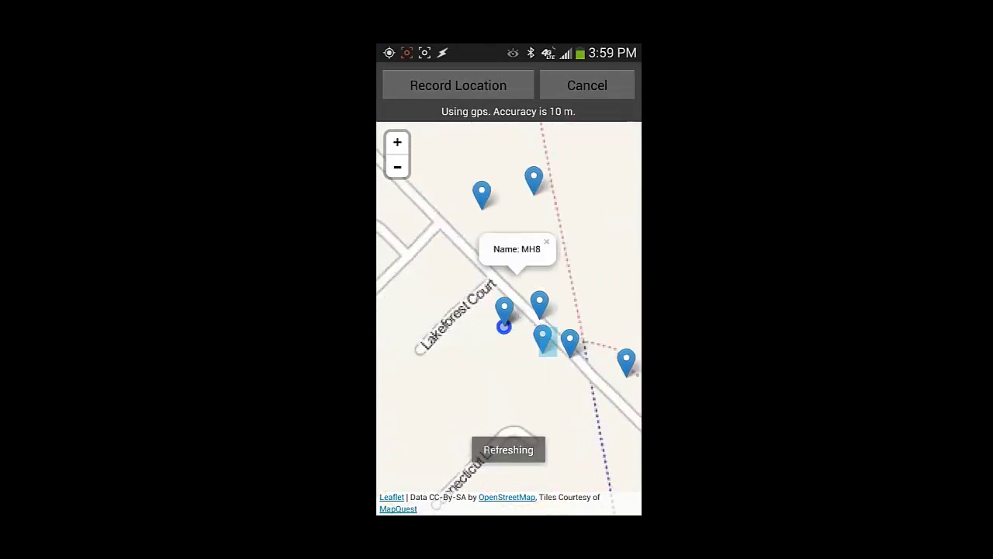
Record the site's GPS location after checking nearby manholes MH5 and MH7
{"action": "left_click", "coordinate": [530, 303]}
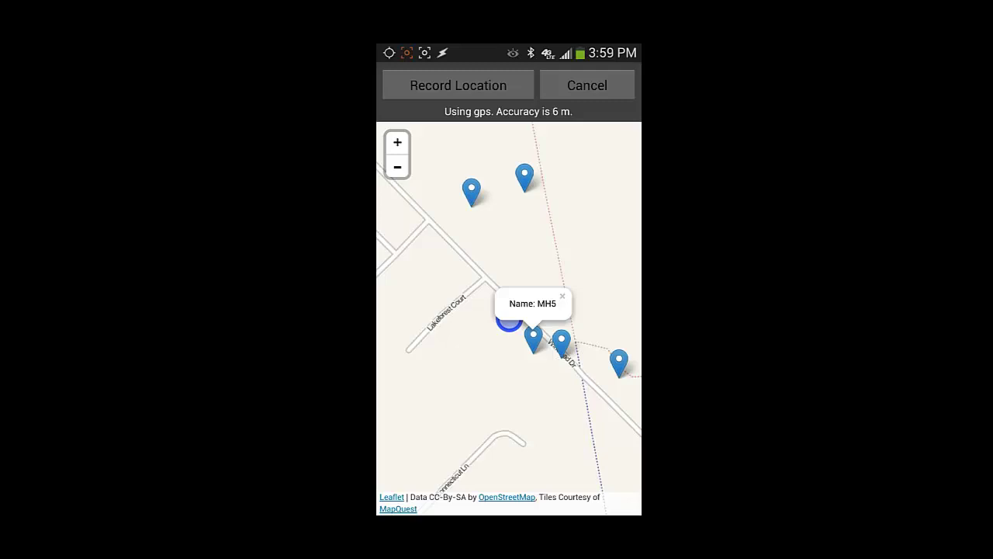
{"action": "left_click", "coordinate": [458, 85]}
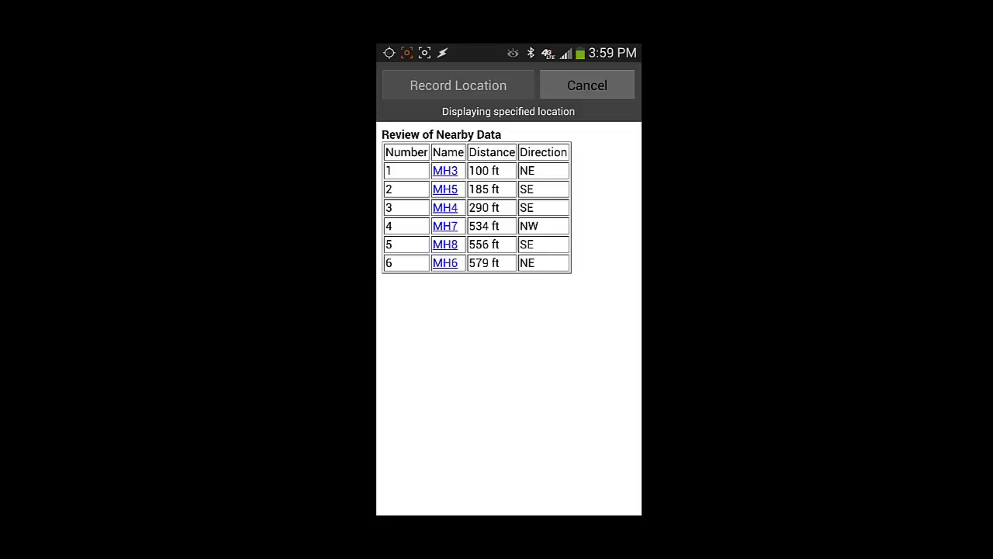
{"action": "left_click", "coordinate": [444, 226]}
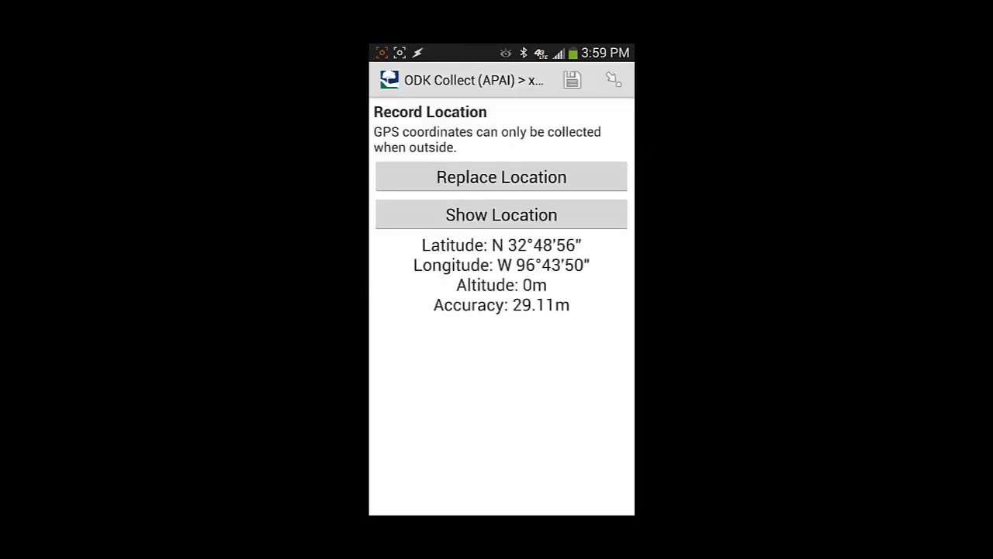
{"action": "left_click_drag", "start_coordinate": [590, 349], "coordinate": [403, 349]}
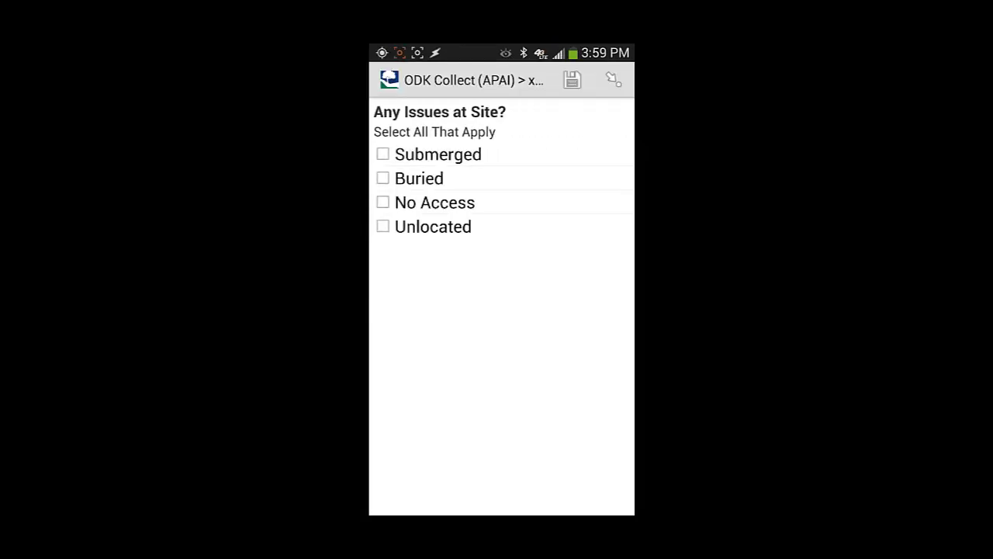
Enter a flow depth of 9 inches and an odor rating of 4
{"action": "left_click_drag", "start_coordinate": [590, 349], "coordinate": [403, 349]}
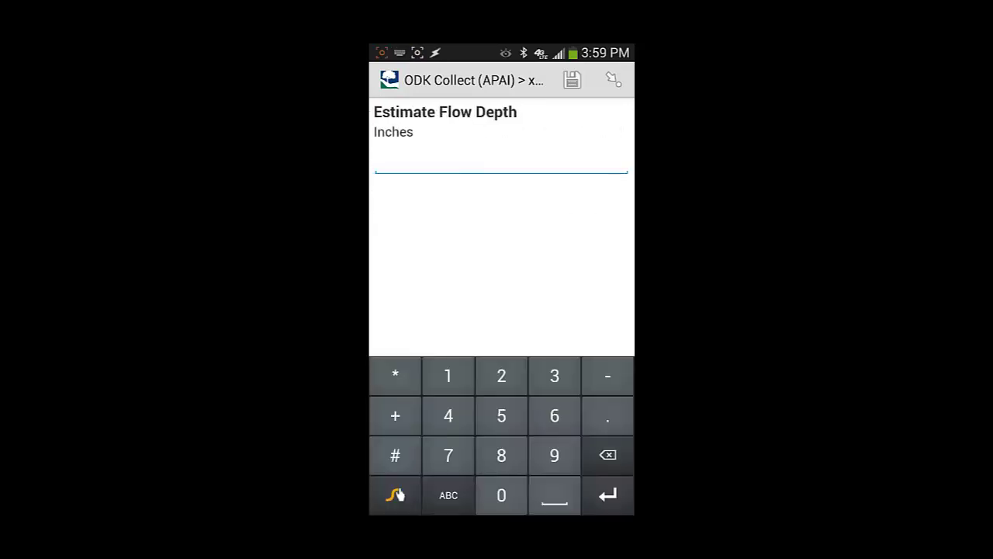
{"action": "type", "text": "9"}
{"action": "left_click_drag", "start_coordinate": [589, 349], "coordinate": [403, 349]}
{"action": "type", "text": "4"}
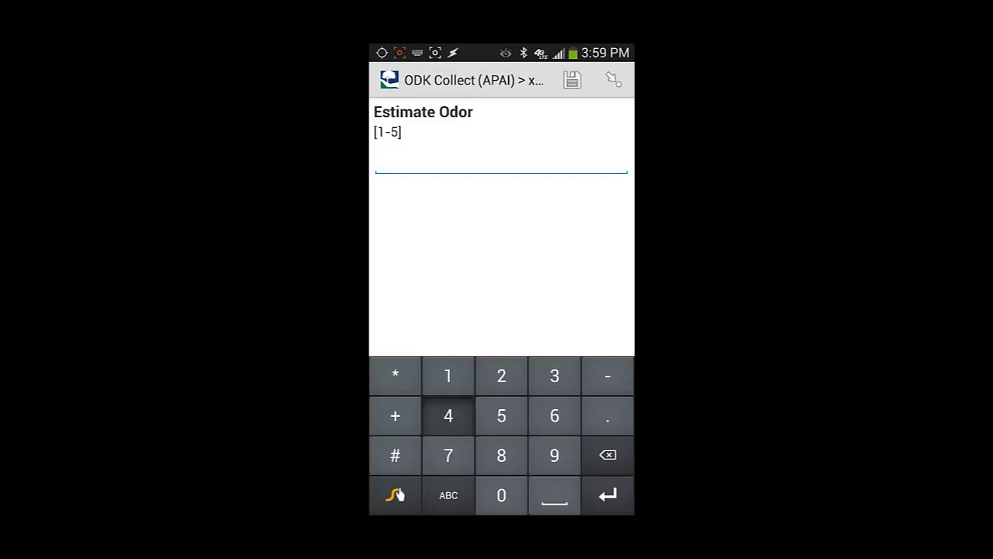
{"action": "key", "text": "Escape"}
View the MH3 model comparison chart to check the 9-inch depth, then return to the form
{"action": "left_click_drag", "start_coordinate": [590, 349], "coordinate": [403, 349]}
{"action": "left_click", "coordinate": [499, 142]}
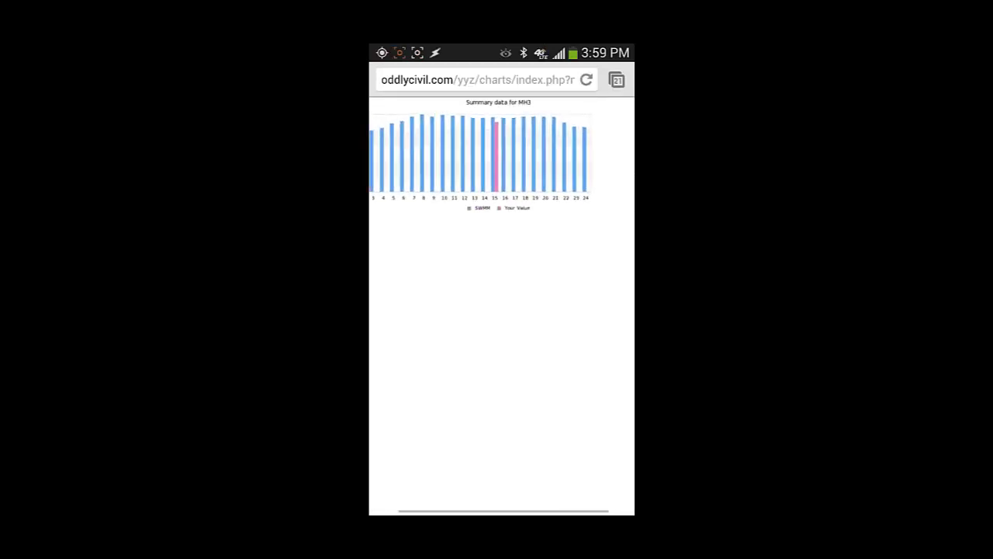
{"action": "scroll", "coordinate": [502, 167], "scroll_direction": "left", "scroll_amount": 3}
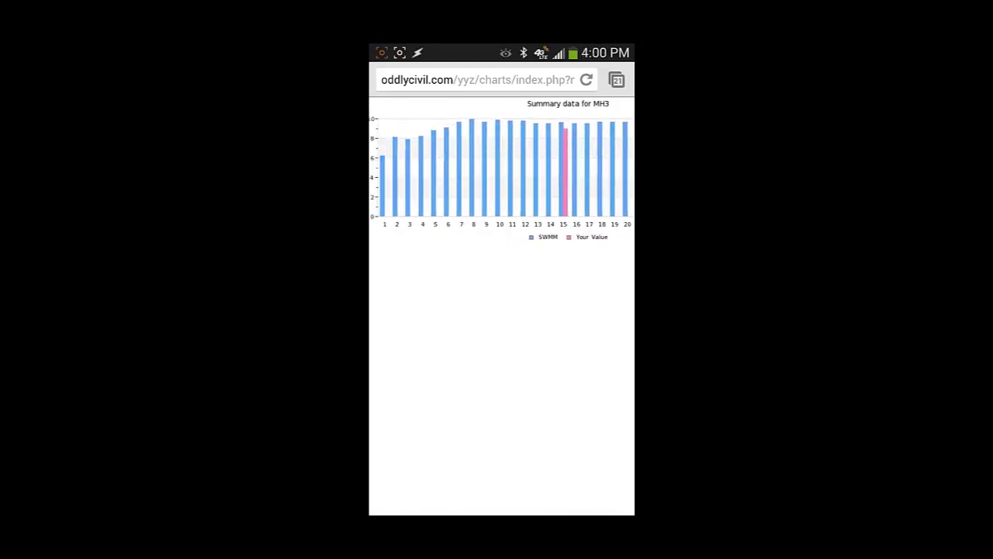
{"action": "key", "text": "Escape"}
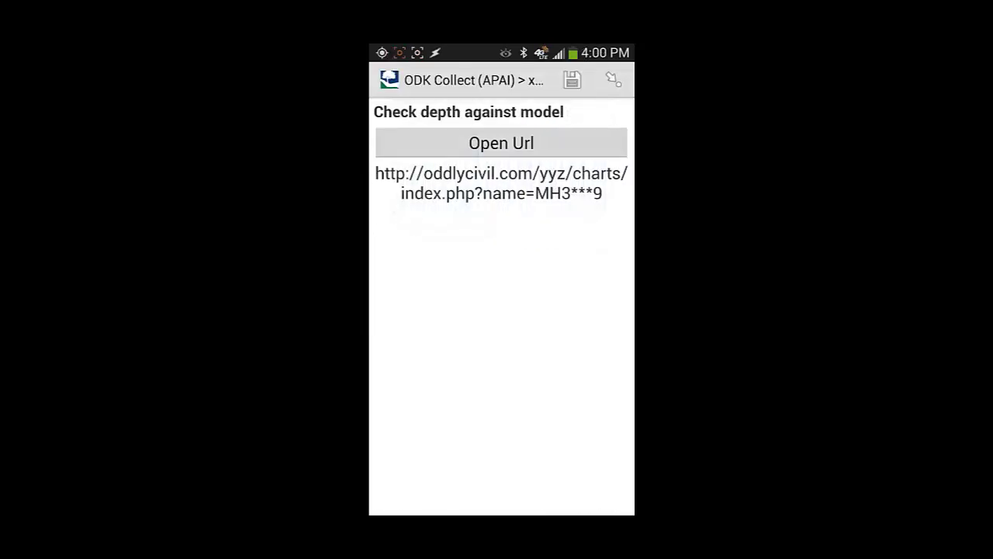
Add the note 'Test abc', take a site photo, and save xp_mobile_example as finalized
{"action": "left_click_drag", "start_coordinate": [590, 310], "coordinate": [411, 310]}
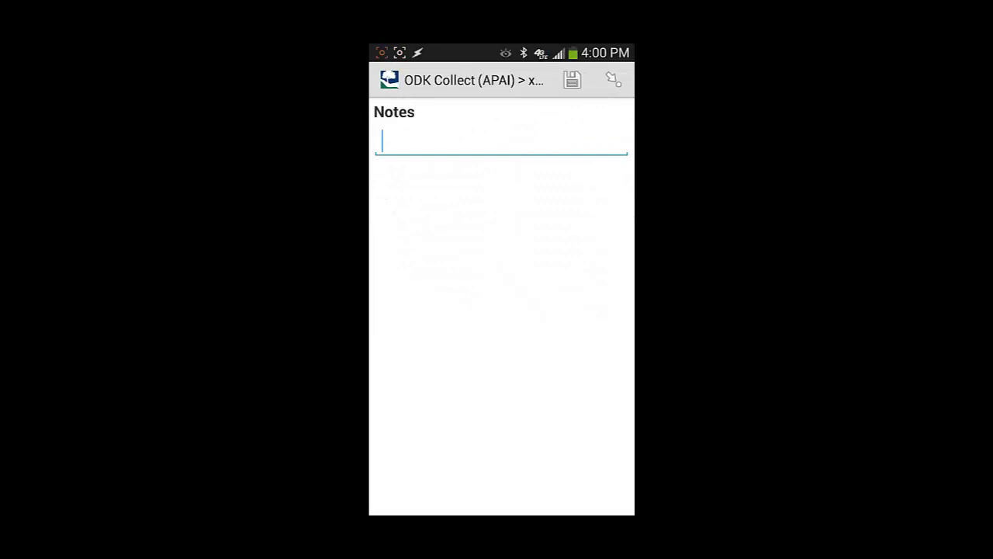
{"action": "type", "text": "Te"}
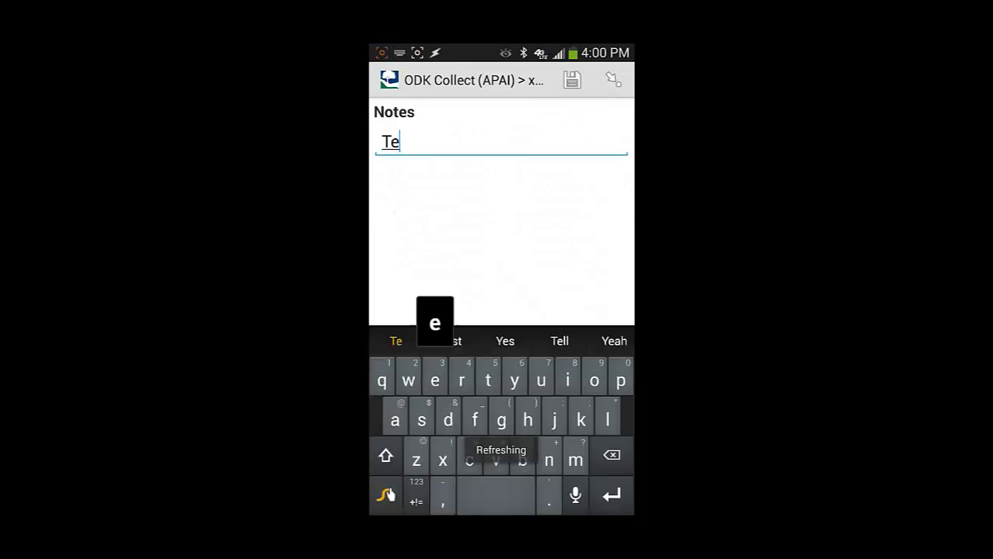
{"action": "type", "text": "st abc"}
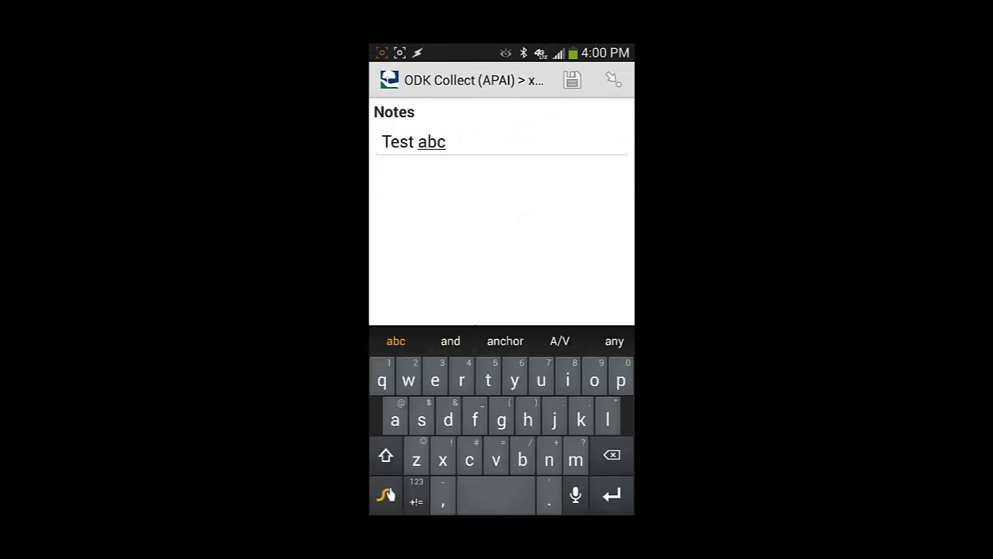
{"action": "left_click_drag", "start_coordinate": [589, 233], "coordinate": [412, 233]}
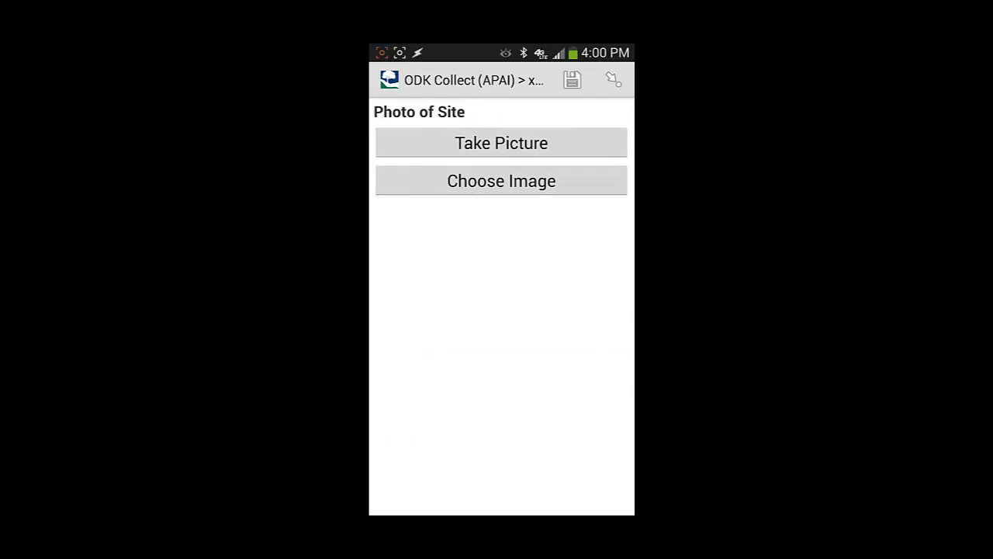
{"action": "left_click", "coordinate": [501, 143]}
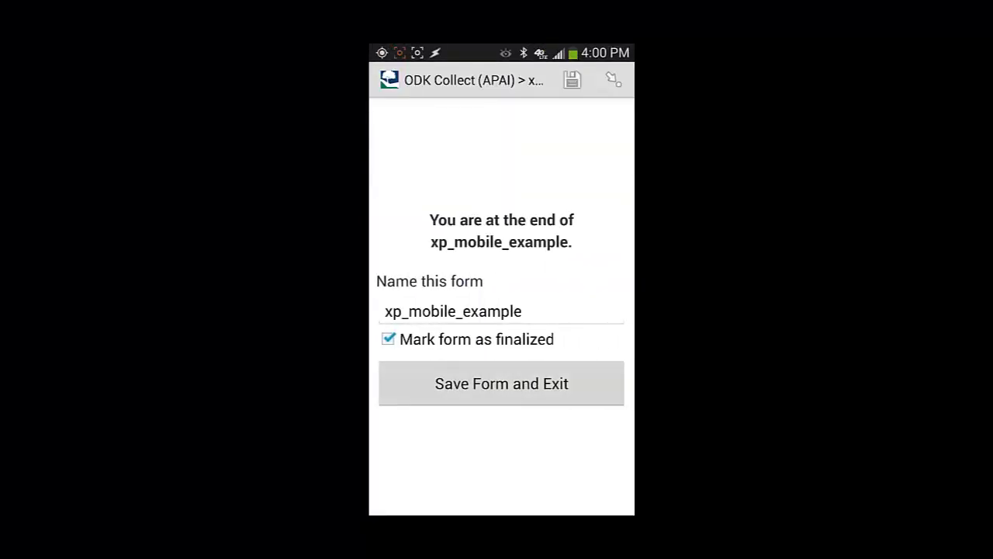
{"action": "left_click", "coordinate": [501, 383]}
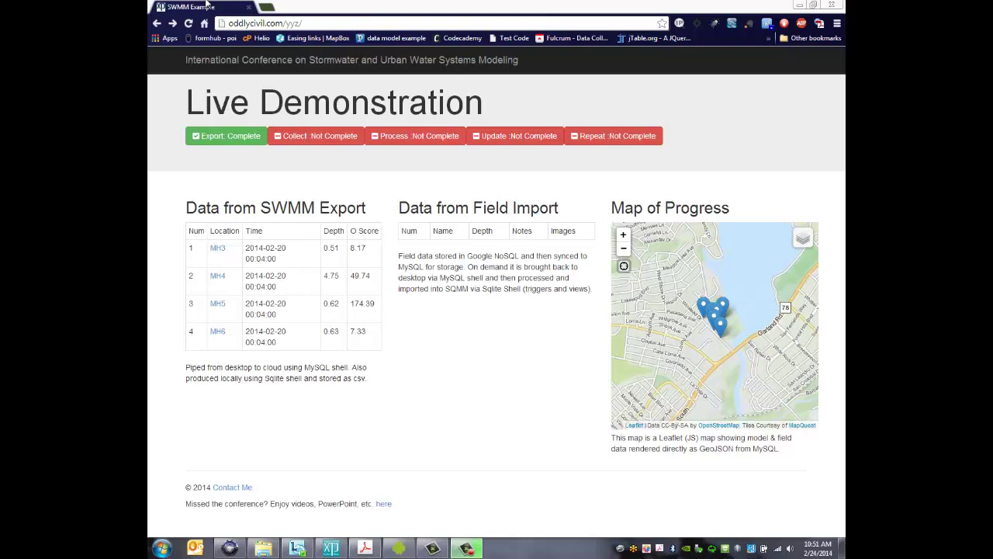
Reload the dashboard to show the new MH3 field record, then open its database entry
{"action": "left_click", "coordinate": [188, 22]}
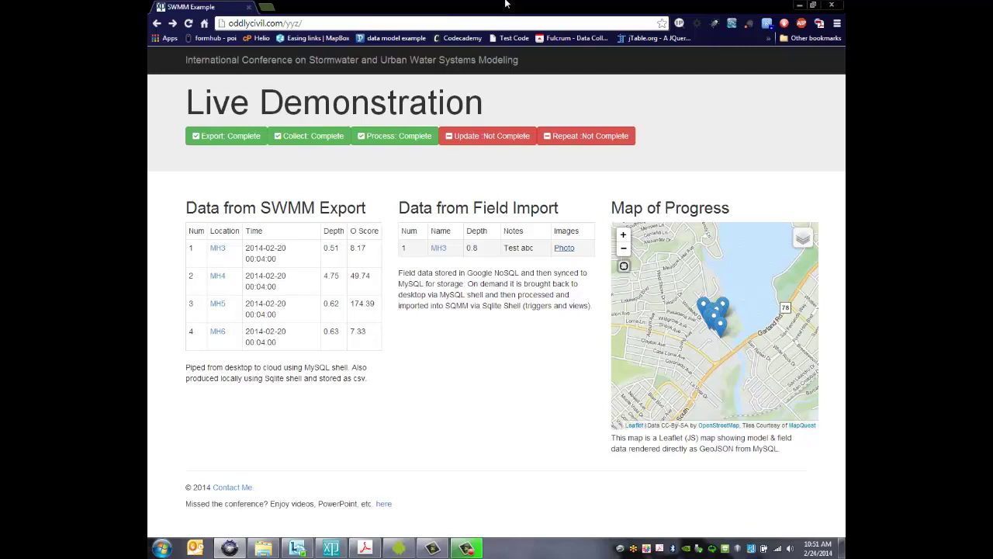
{"action": "left_click", "coordinate": [439, 249]}
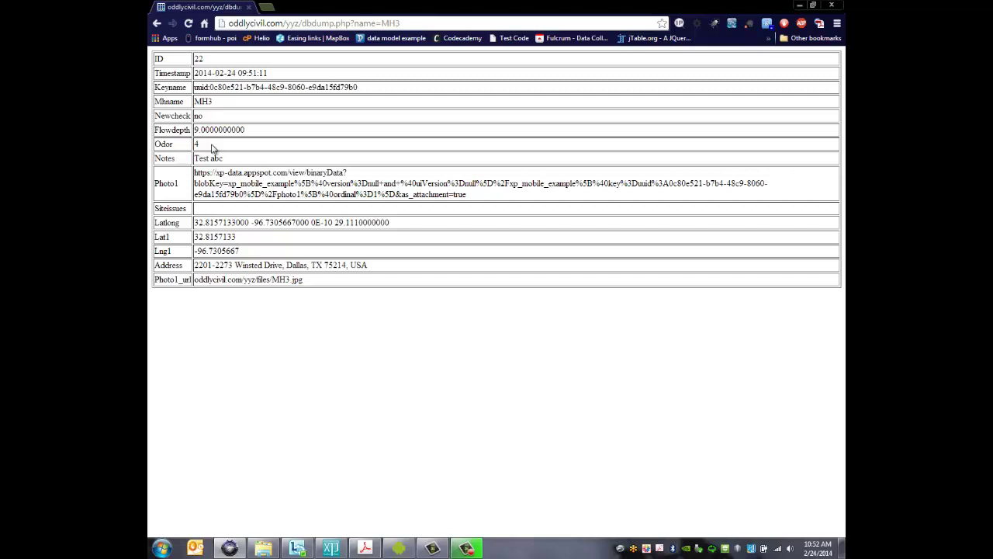
Navigate the browser back from the MH3 record to the Live Demonstration page
{"action": "left_click", "coordinate": [157, 24]}
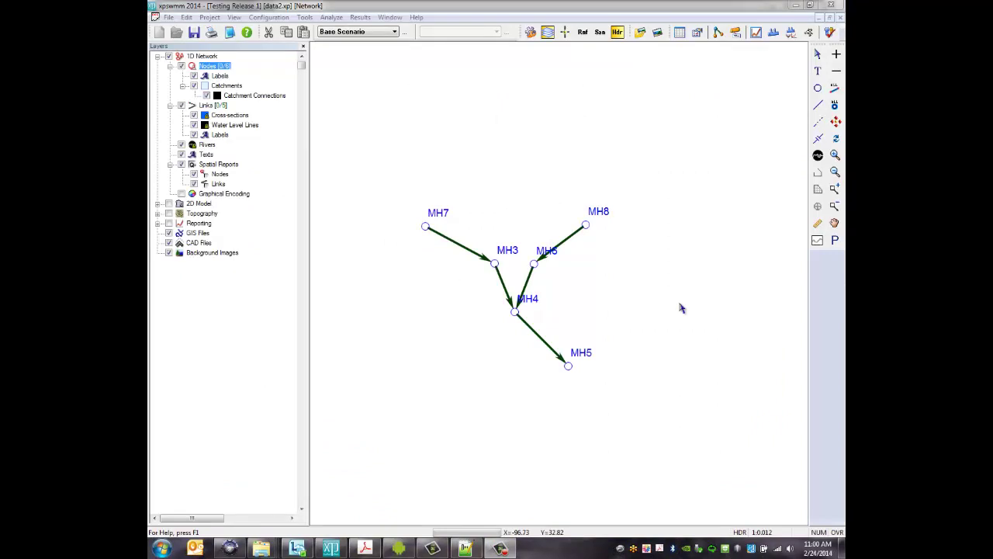
Launch YYZ Import from Tools > Launch Application and enter the password to download field data
{"action": "left_click", "coordinate": [304, 17]}
{"action": "mouse_move", "coordinate": [357, 196]}
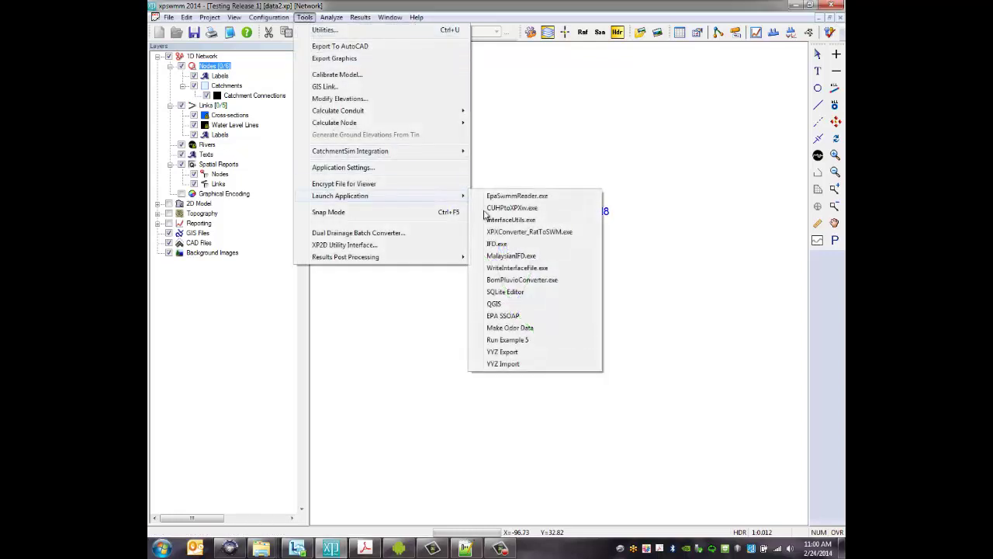
{"action": "left_click", "coordinate": [503, 364]}
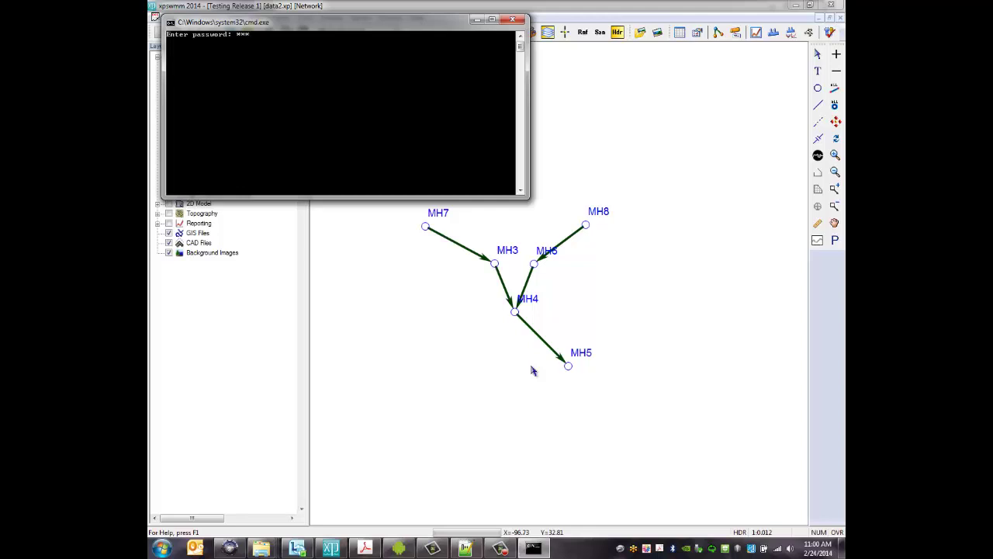
{"action": "type", "text": "*"}
{"action": "key", "text": "Return"}
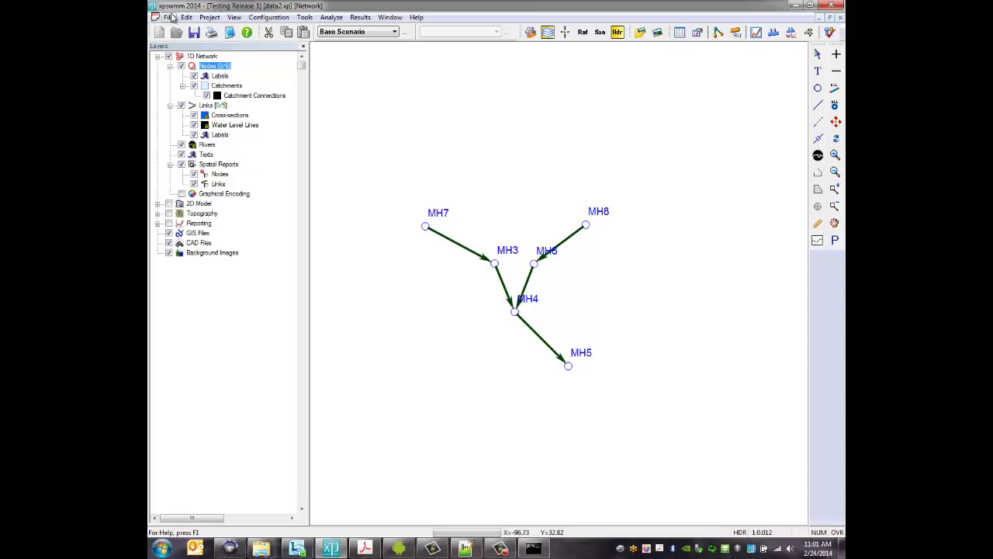
Import import.xpx through Import XPX\EPA Data, accepting the overwrite warning
{"action": "left_click", "coordinate": [169, 17]}
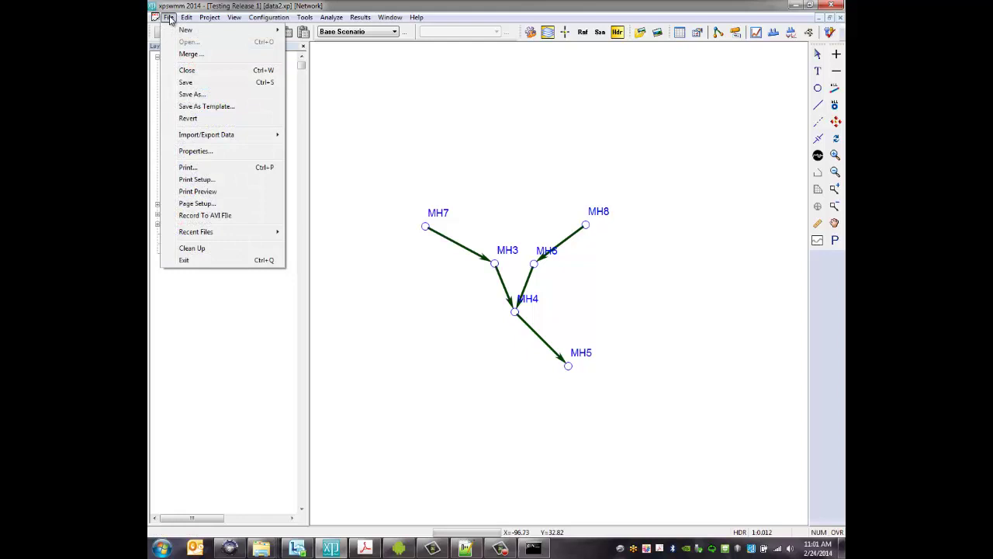
{"action": "mouse_move", "coordinate": [224, 136]}
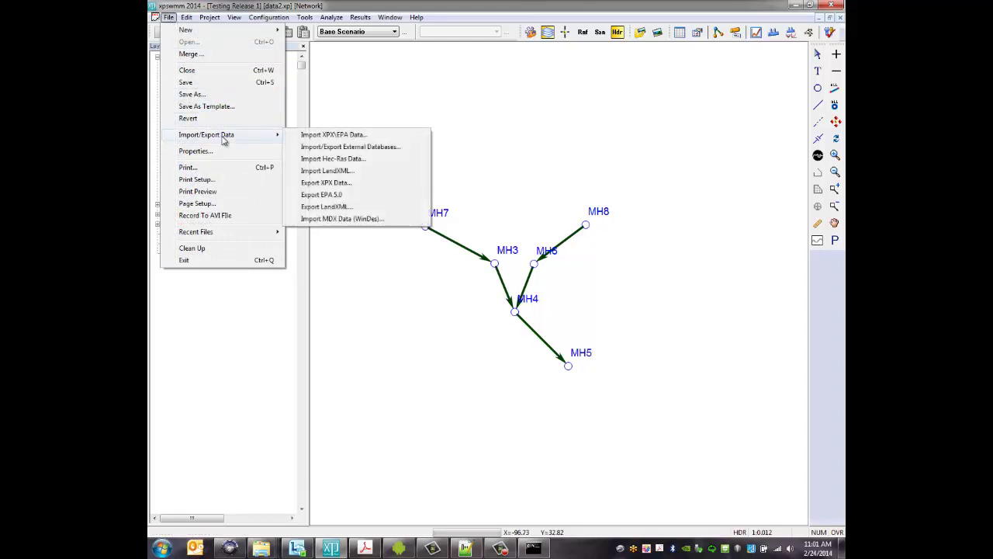
{"action": "left_click", "coordinate": [311, 135]}
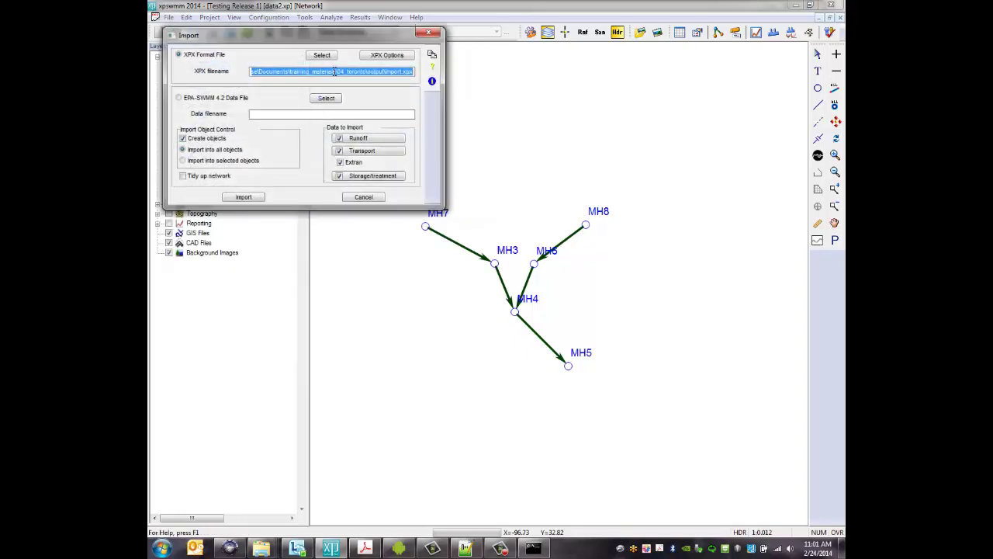
{"action": "left_click", "coordinate": [254, 194]}
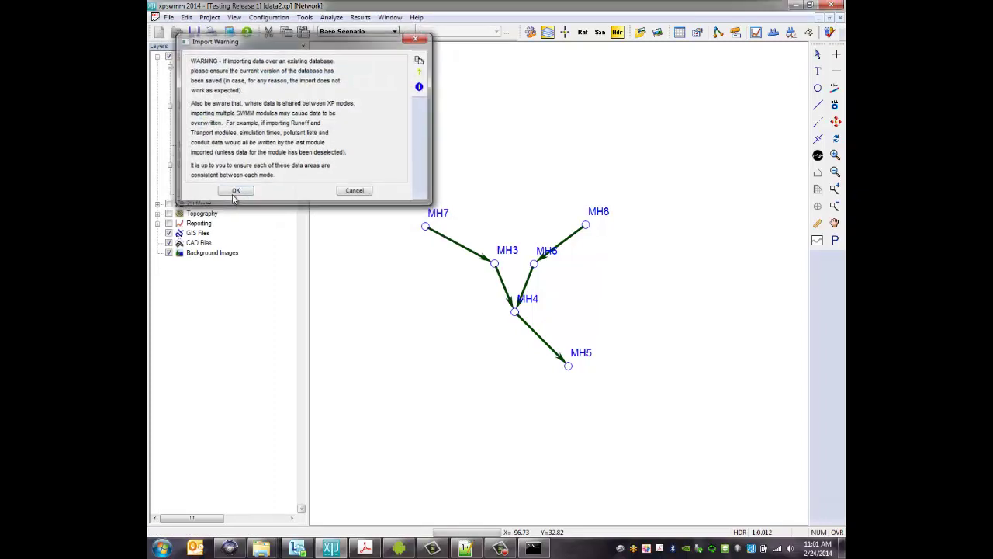
{"action": "left_click", "coordinate": [236, 194]}
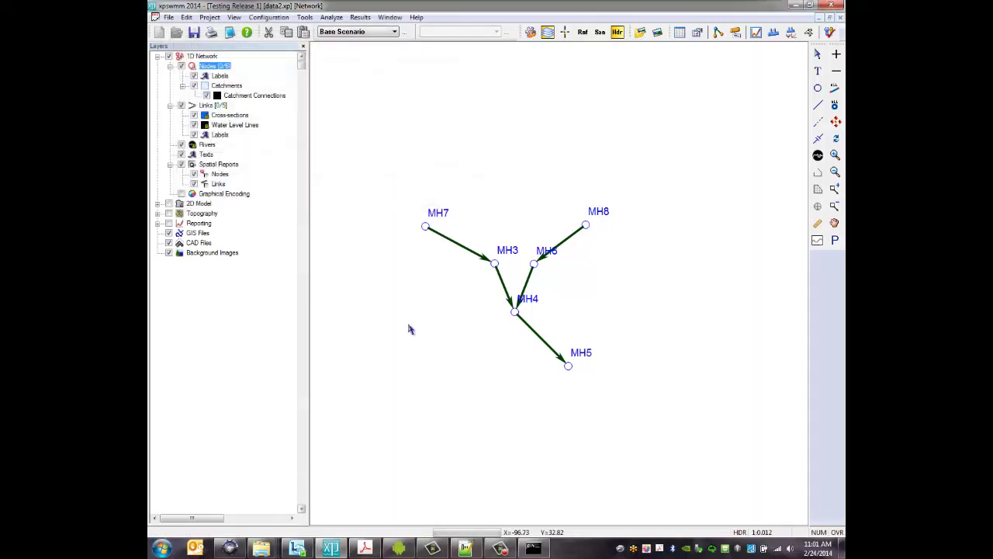
{"action": "left_click", "coordinate": [494, 264]}
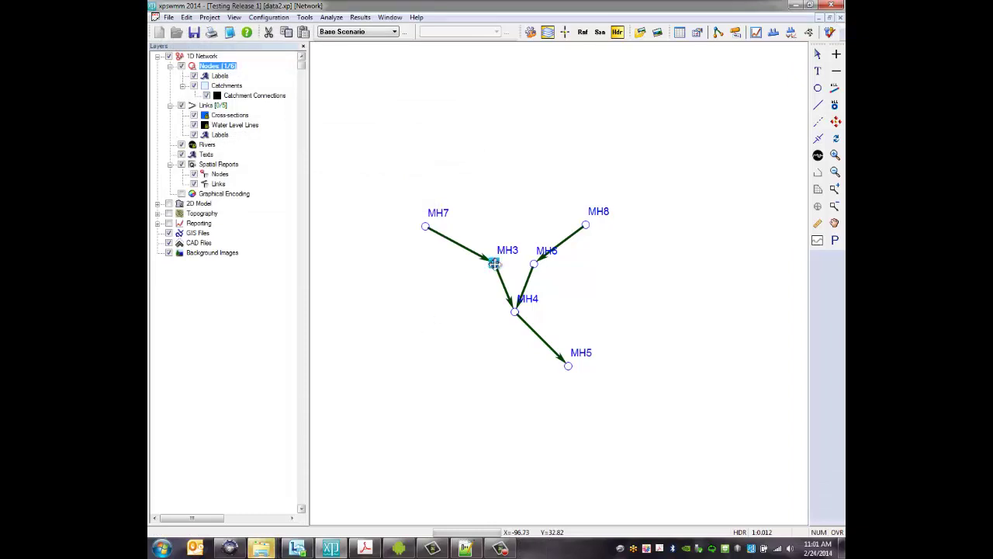
{"action": "right_click", "coordinate": [494, 263]}
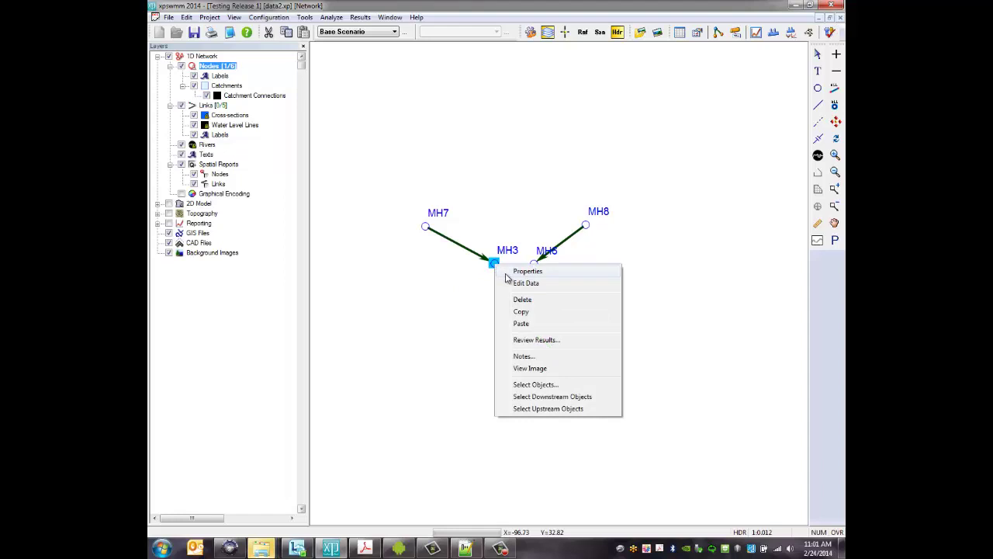
{"action": "left_click", "coordinate": [520, 272]}
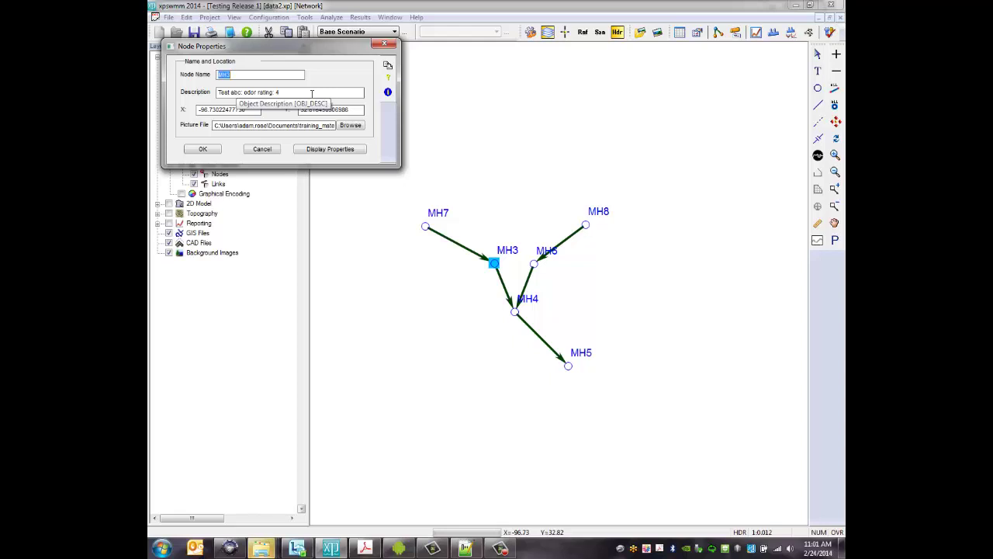
{"action": "left_click", "coordinate": [263, 150]}
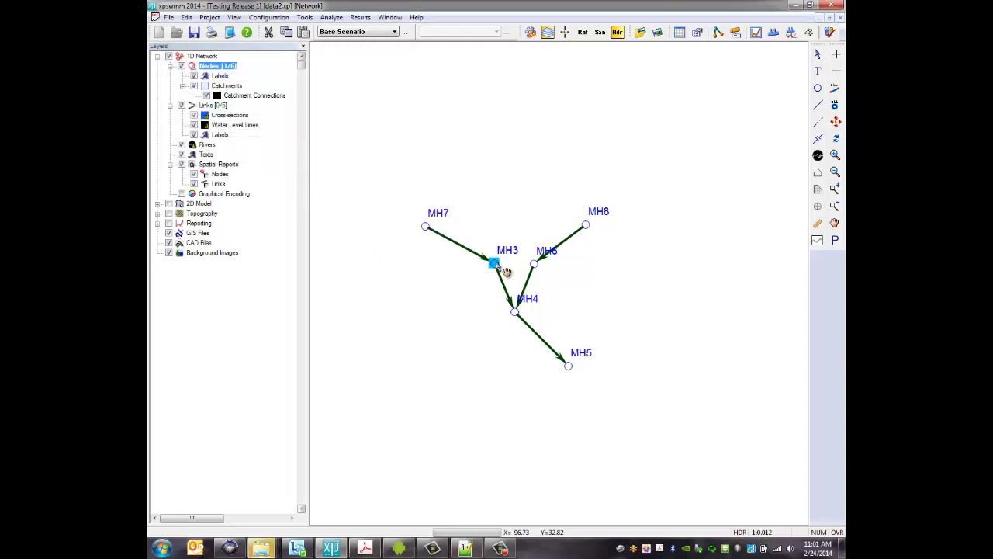
{"action": "right_click", "coordinate": [505, 270]}
{"action": "left_click", "coordinate": [539, 365]}
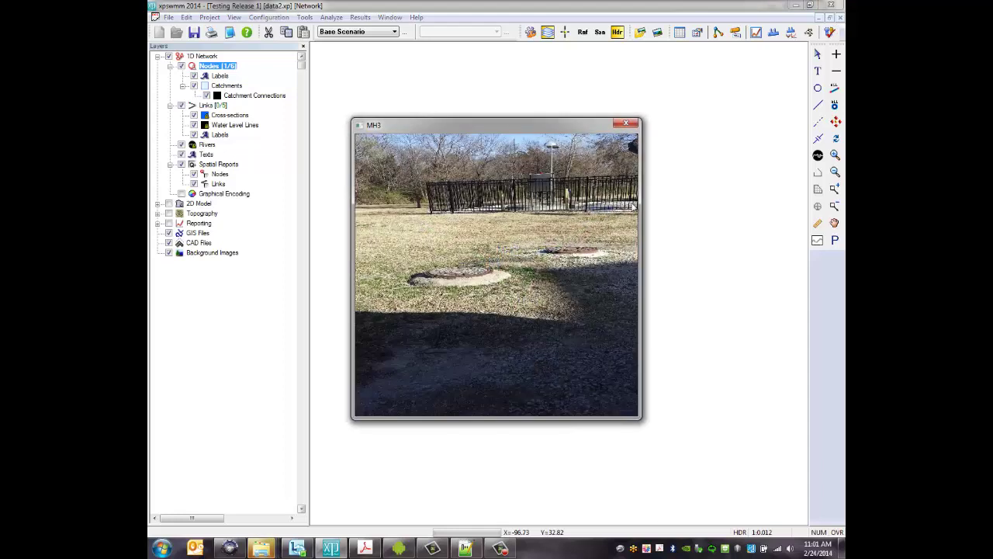
{"action": "left_click", "coordinate": [632, 124]}
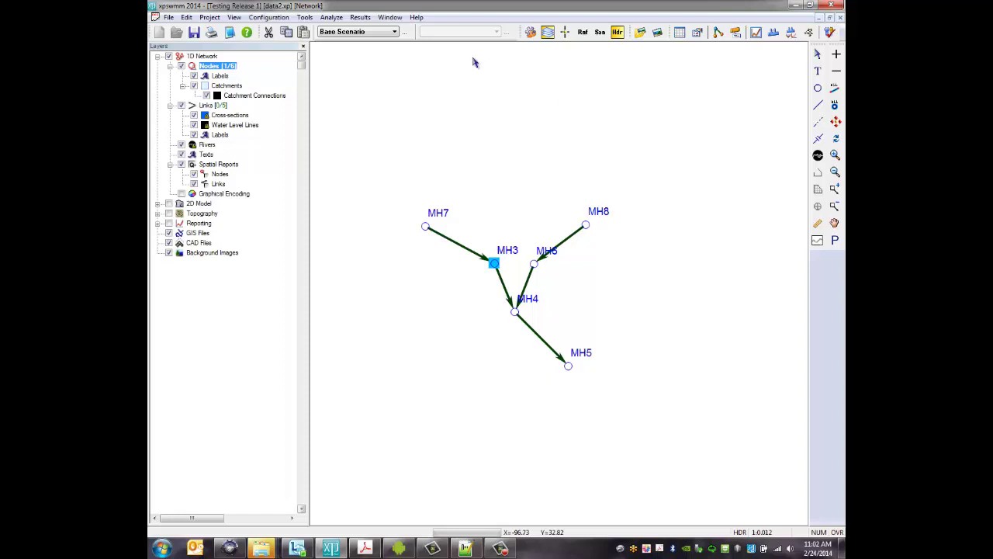
Add a child scenario new_pattn under Base Scenario in Scenario Manager and switch to it
{"action": "left_click", "coordinate": [394, 31]}
{"action": "left_click", "coordinate": [403, 35]}
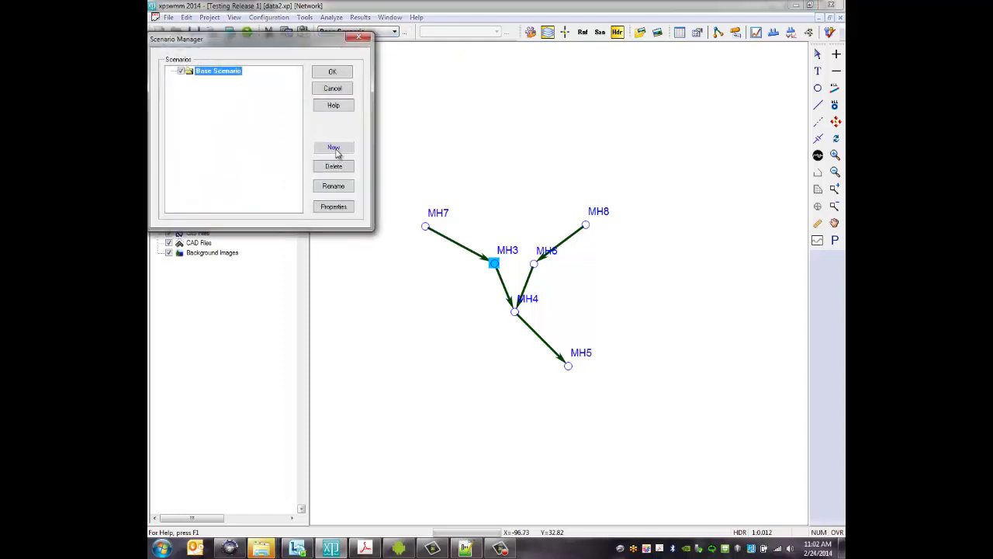
{"action": "left_click", "coordinate": [334, 151]}
{"action": "type", "text": "new_pattr"}
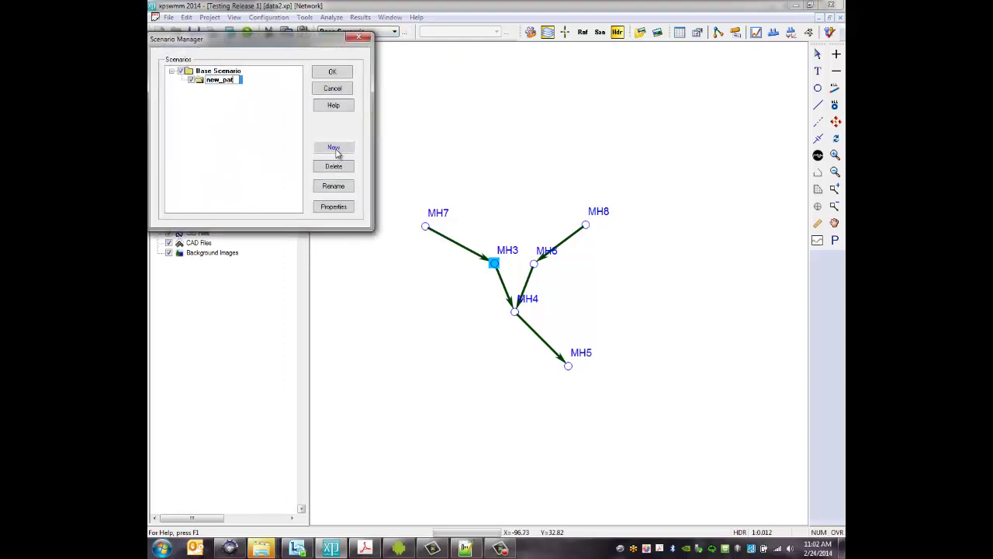
{"action": "left_click", "coordinate": [332, 71]}
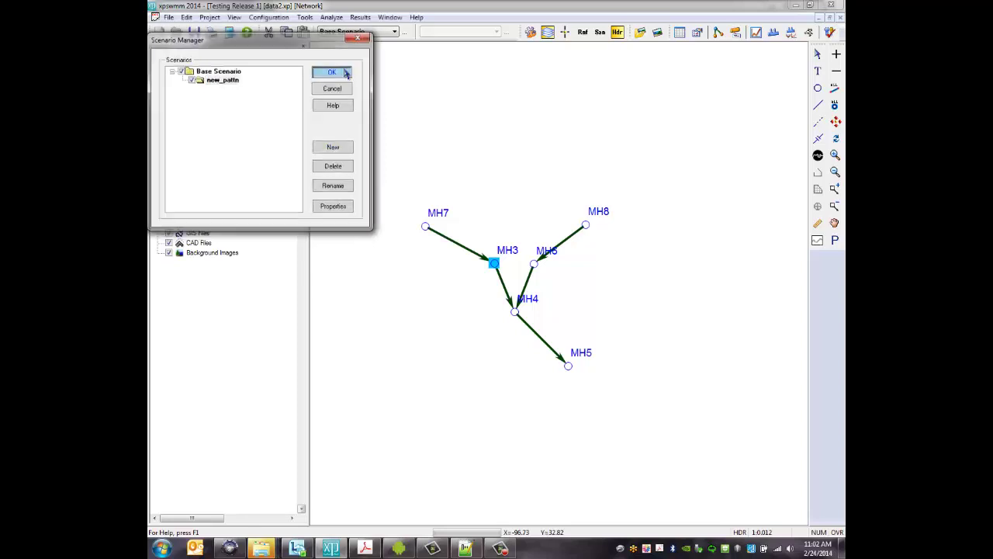
{"action": "left_click", "coordinate": [390, 33]}
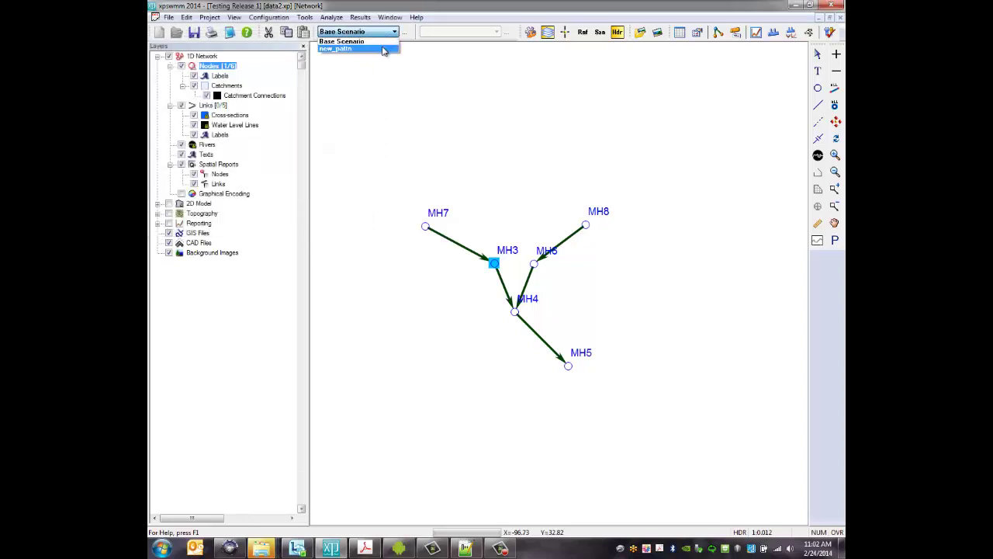
{"action": "left_click", "coordinate": [387, 48]}
Set MH3's Default DWF temporal variation to ex_san_pat_upd and confirm all dialogs
{"action": "double_click", "coordinate": [493, 264]}
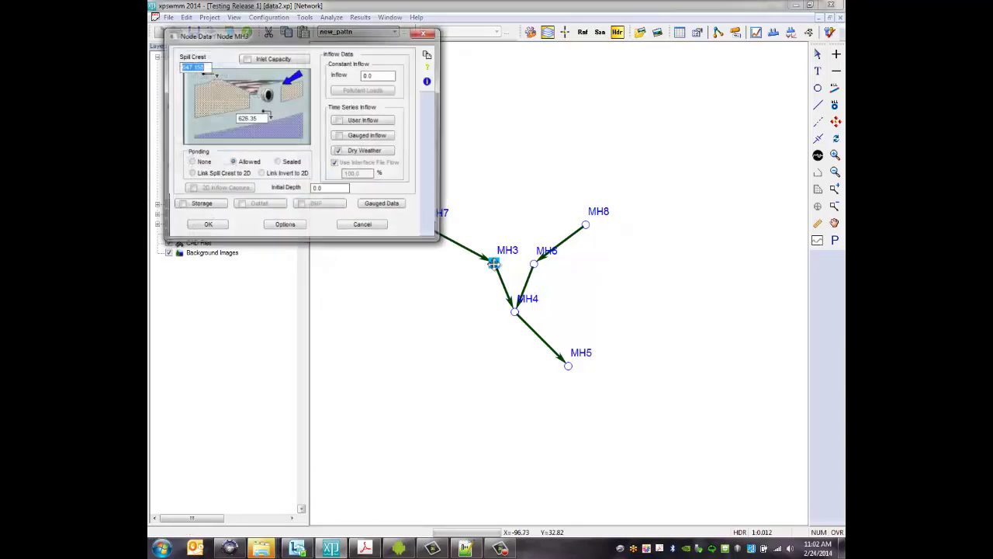
{"action": "left_click", "coordinate": [388, 153]}
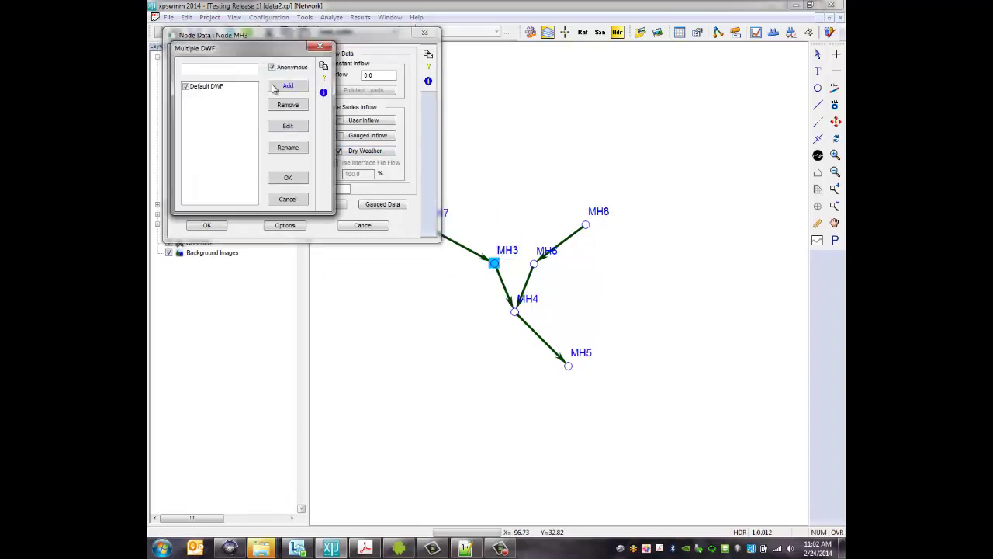
{"action": "left_click", "coordinate": [234, 90]}
{"action": "left_click", "coordinate": [290, 128]}
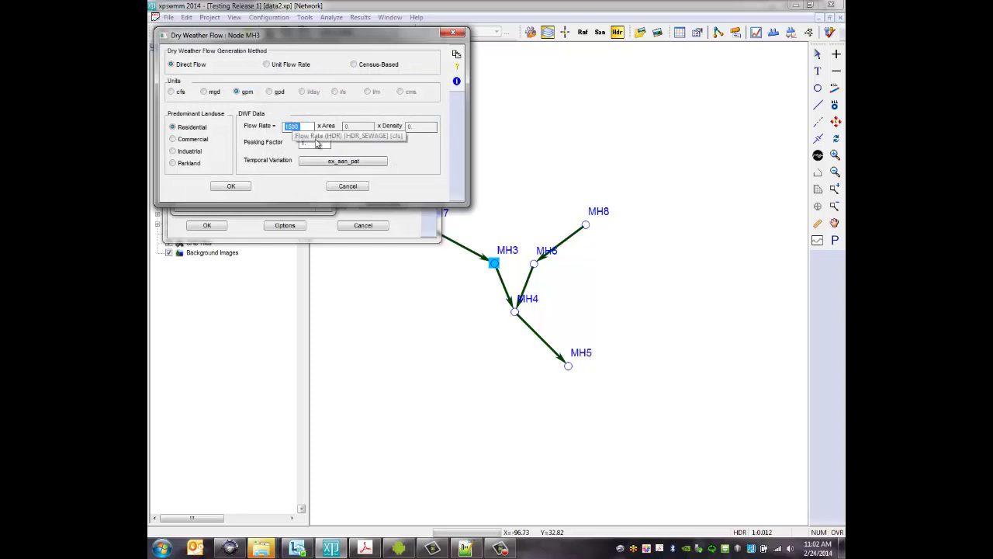
{"action": "left_click", "coordinate": [350, 168]}
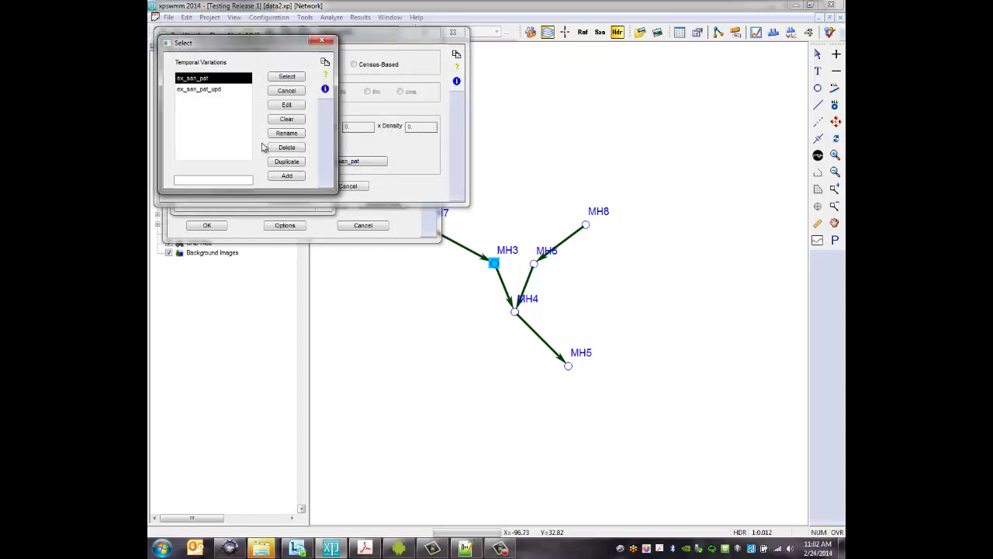
{"action": "left_click", "coordinate": [203, 90]}
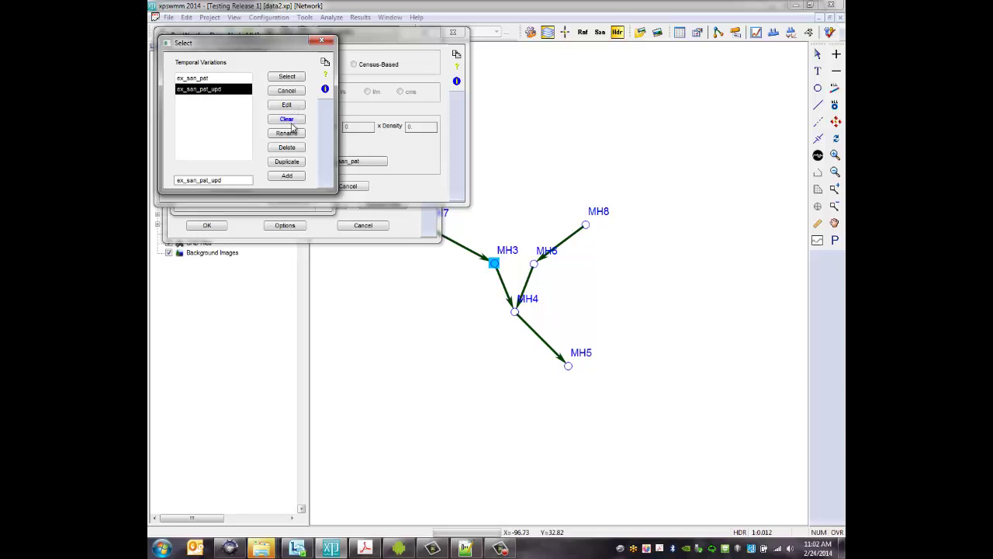
{"action": "left_click", "coordinate": [287, 76]}
{"action": "left_click", "coordinate": [230, 187]}
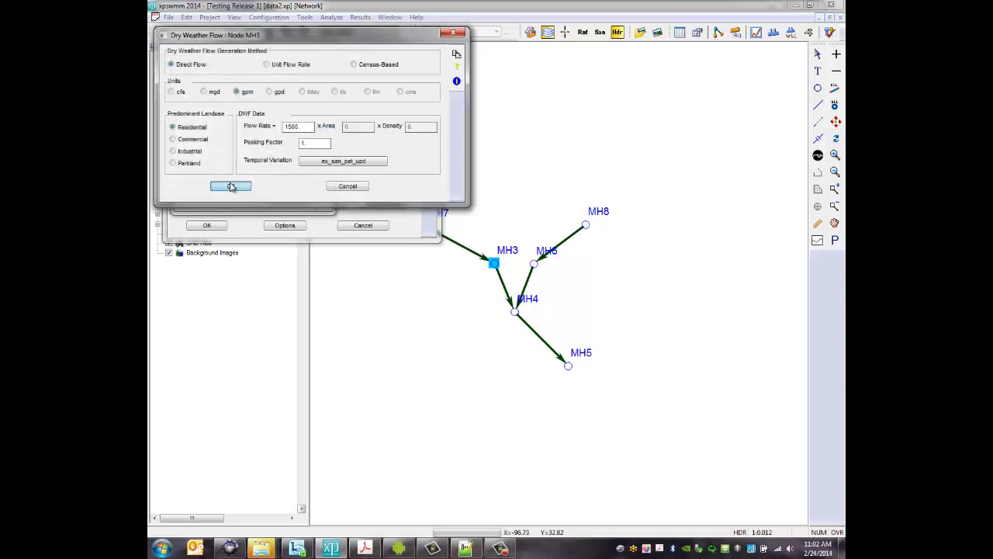
{"action": "left_click", "coordinate": [287, 178]}
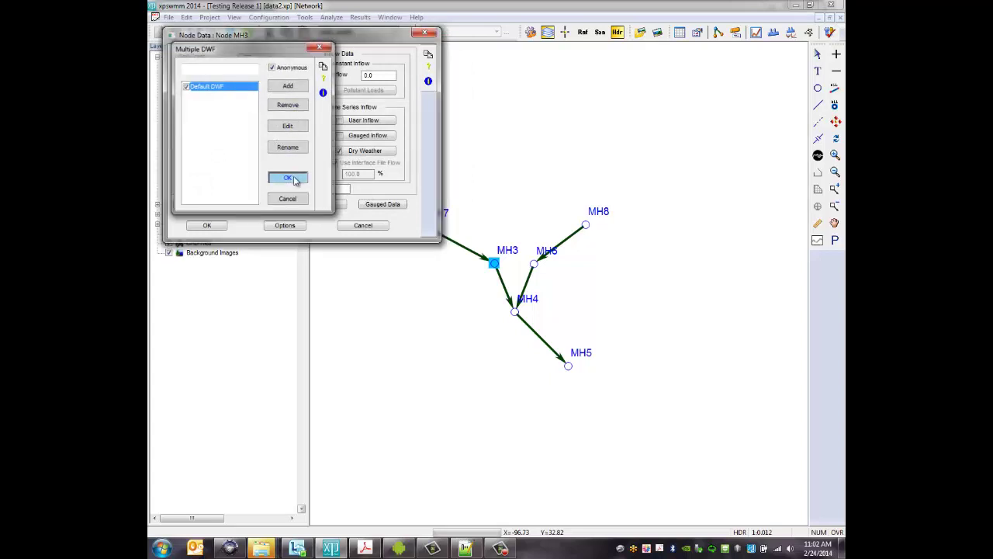
{"action": "left_click", "coordinate": [206, 225]}
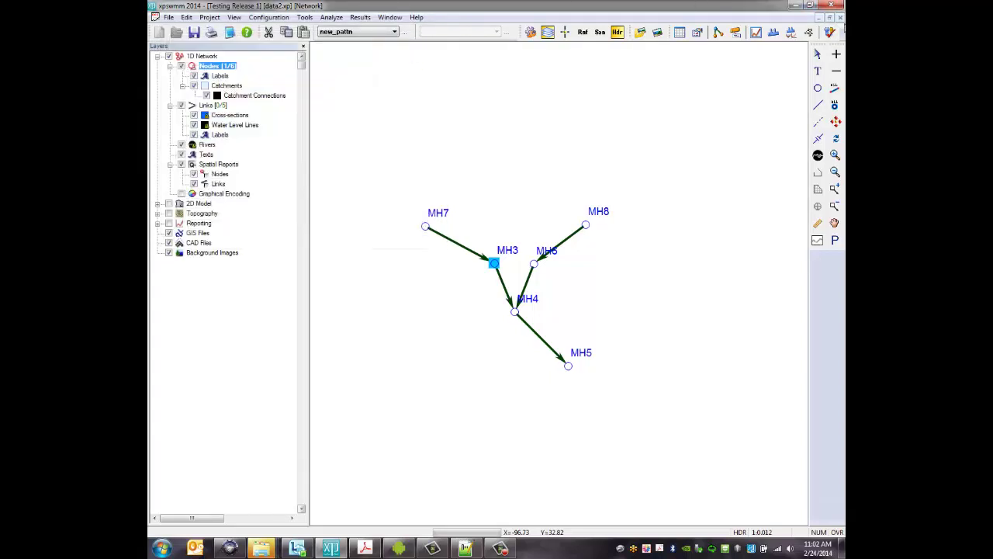
Solve the new_pattn scenario and compare conduit PL1 (MH3–MH4) flow against Base Scenario across all scenarios
{"action": "left_click", "coordinate": [828, 35]}
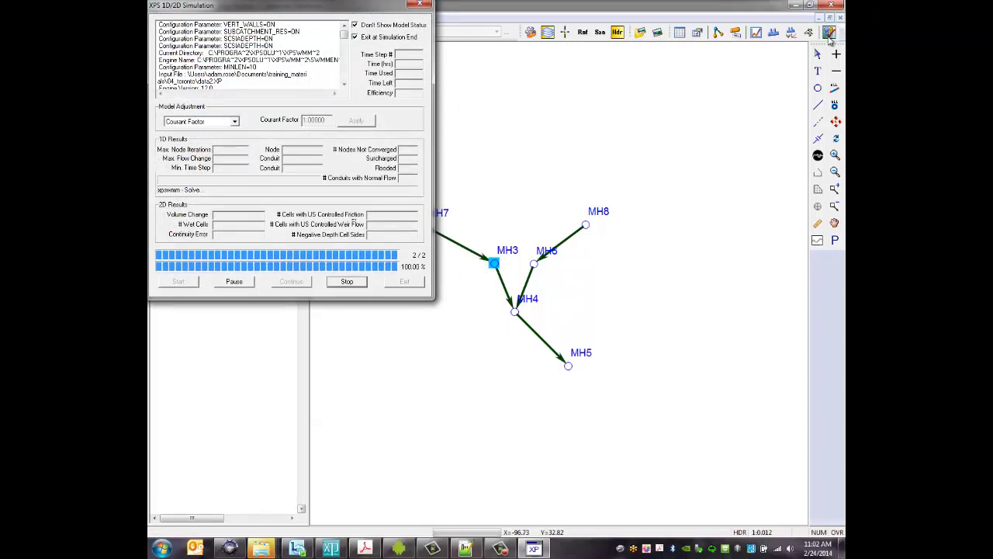
{"action": "left_click", "coordinate": [533, 144]}
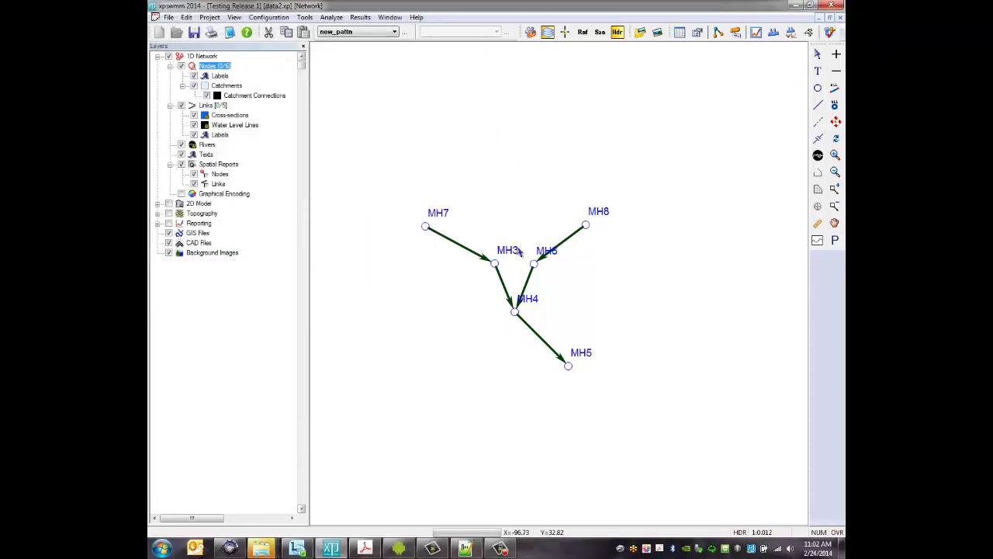
{"action": "right_click", "coordinate": [501, 279]}
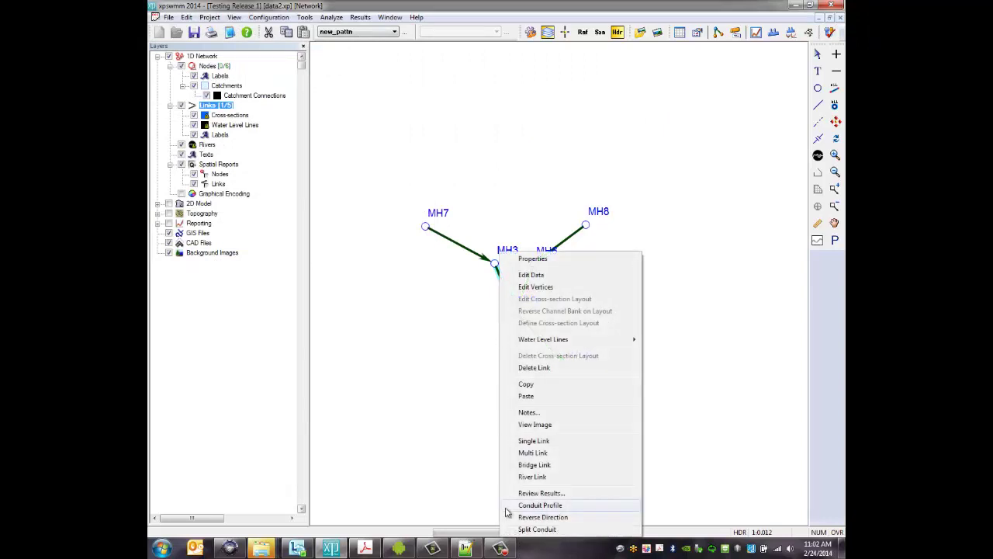
{"action": "left_click", "coordinate": [526, 493]}
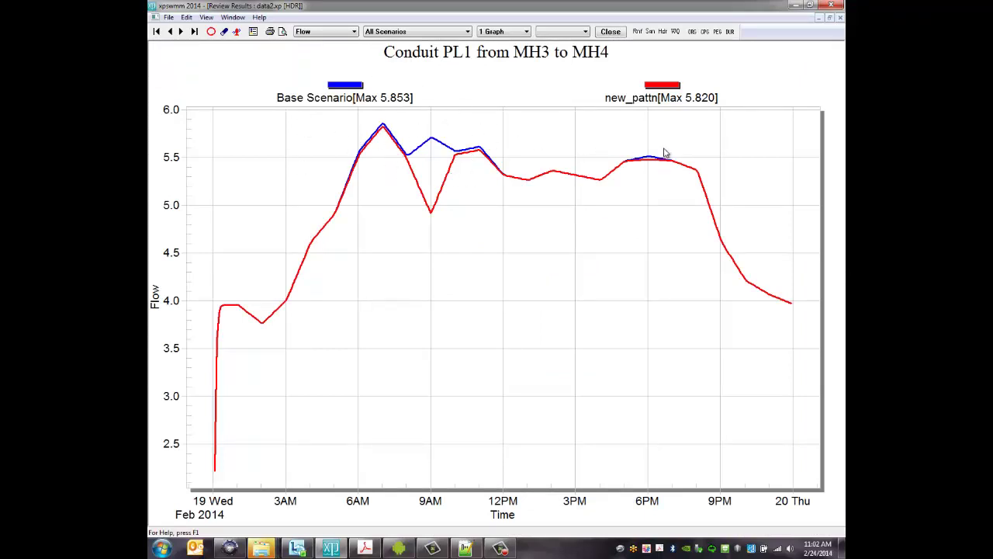
{"action": "left_click", "coordinate": [611, 32]}
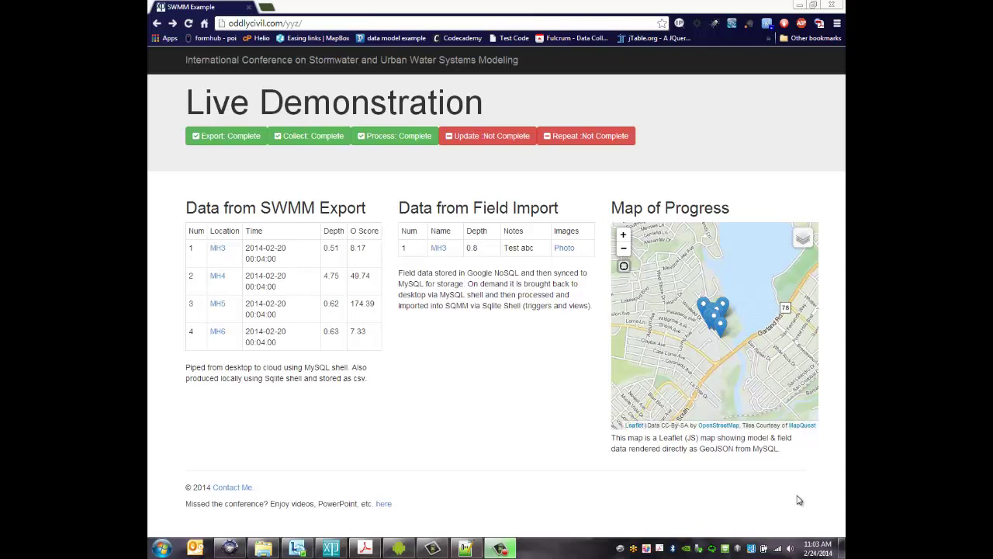
Reload the Live Demonstration dashboard so Update and Repeat show Complete
{"action": "left_click", "coordinate": [188, 23]}
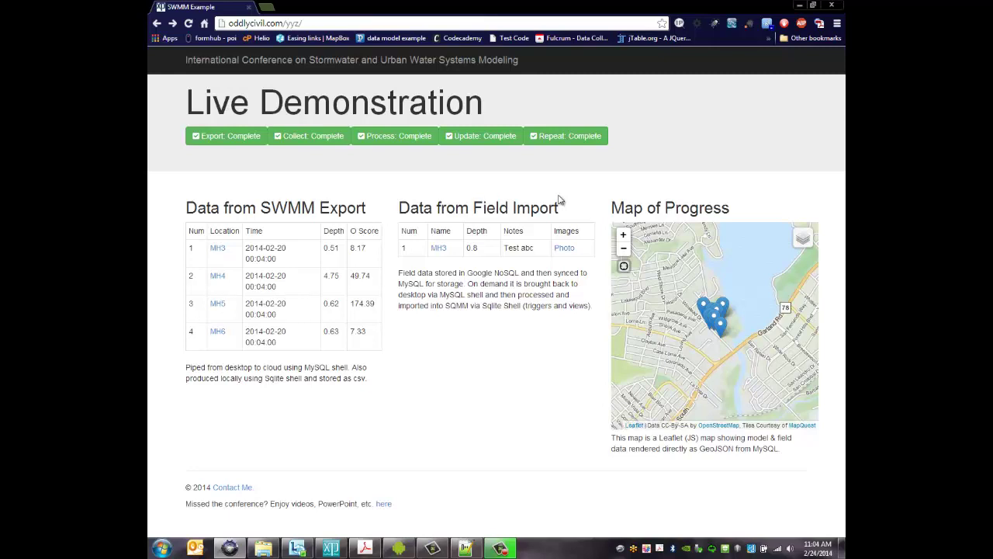
Browse to Documents > training_materials > 04_toronto > output in Windows Explorer
{"action": "left_click", "coordinate": [262, 550]}
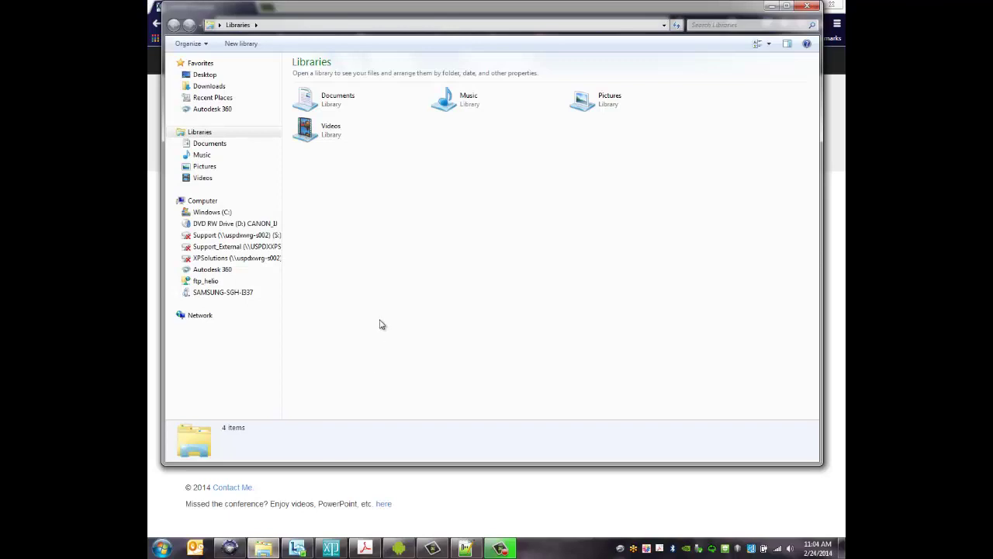
{"action": "left_click", "coordinate": [224, 145]}
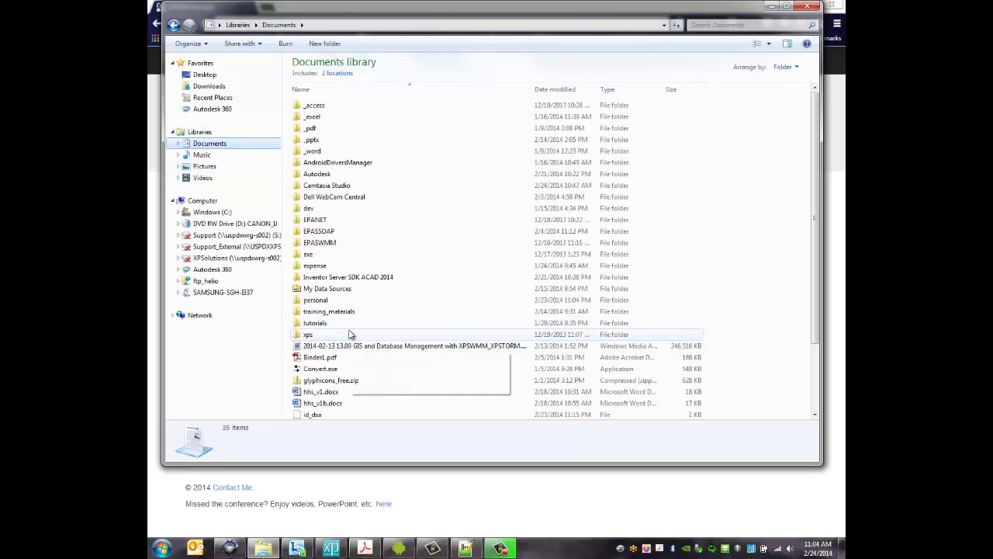
{"action": "double_click", "coordinate": [332, 311]}
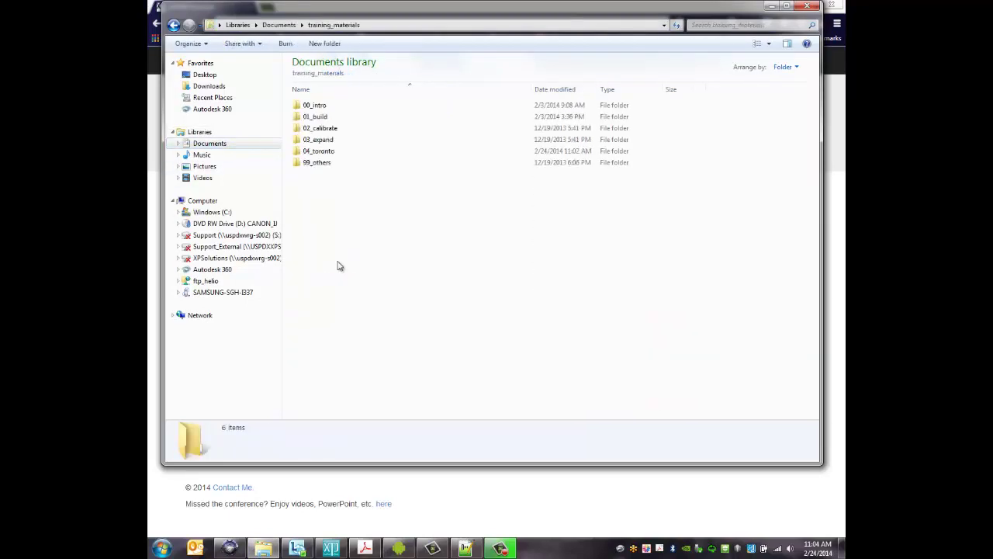
{"action": "double_click", "coordinate": [324, 152]}
{"action": "double_click", "coordinate": [314, 128]}
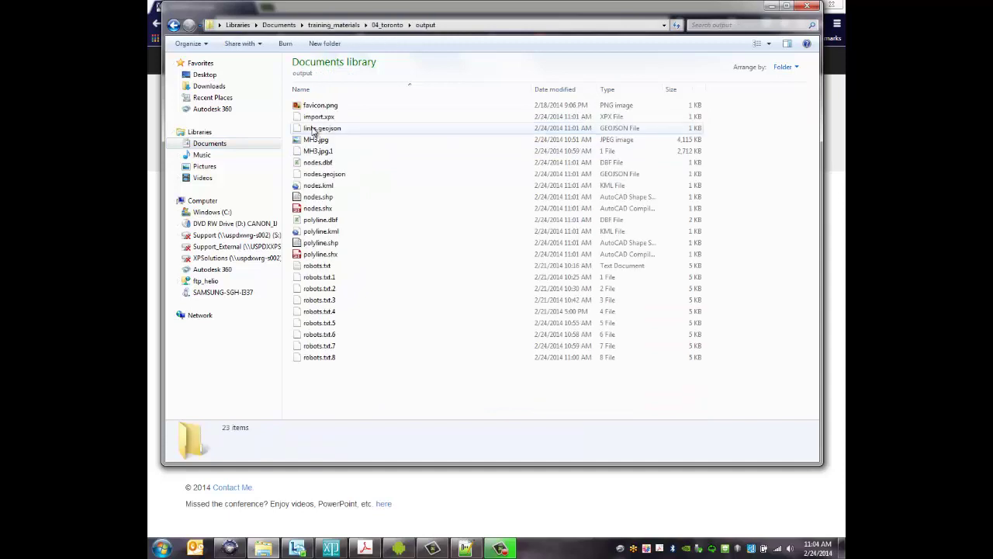
Inspect the details of import.xpx, MH3.jpg and nodes.kml
{"action": "left_click", "coordinate": [320, 117]}
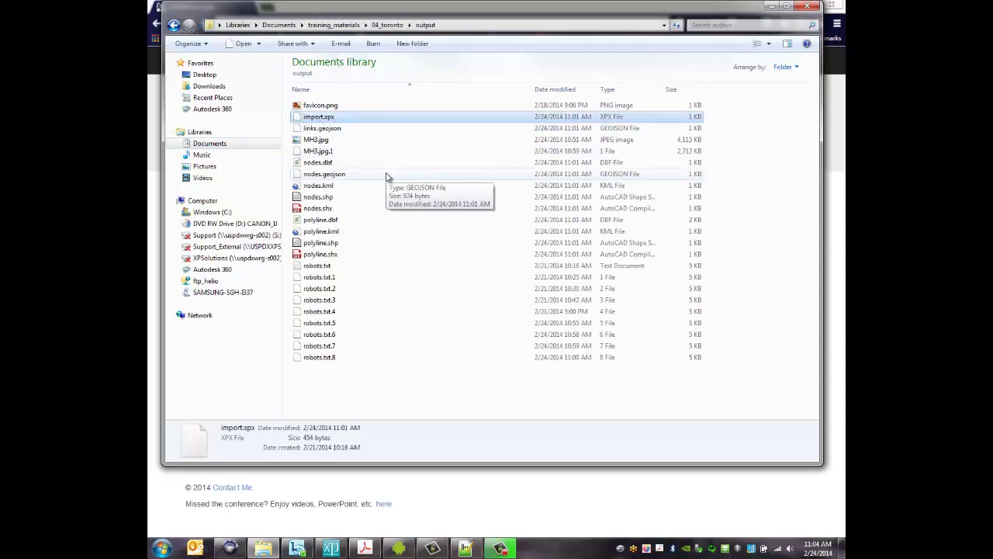
{"action": "left_click", "coordinate": [365, 141]}
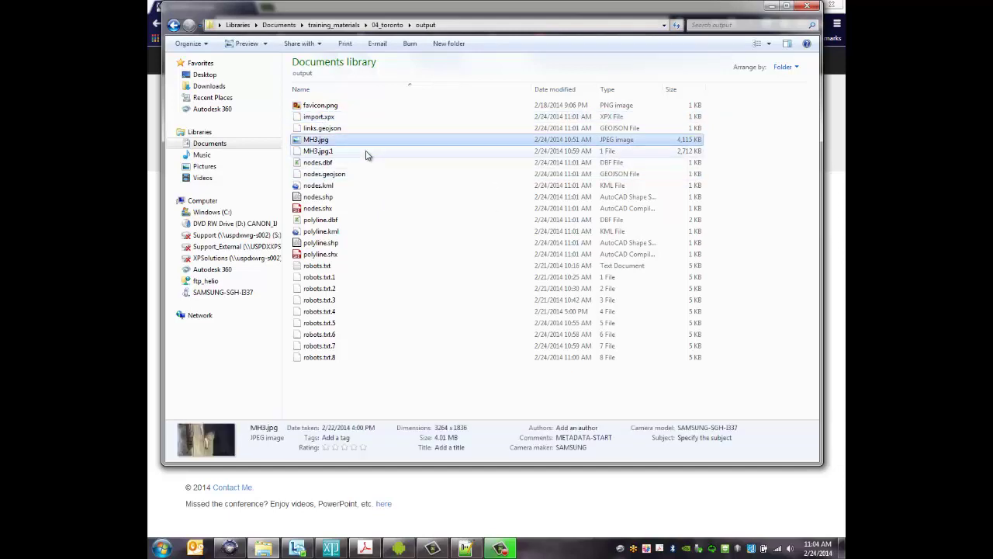
{"action": "left_click", "coordinate": [322, 188]}
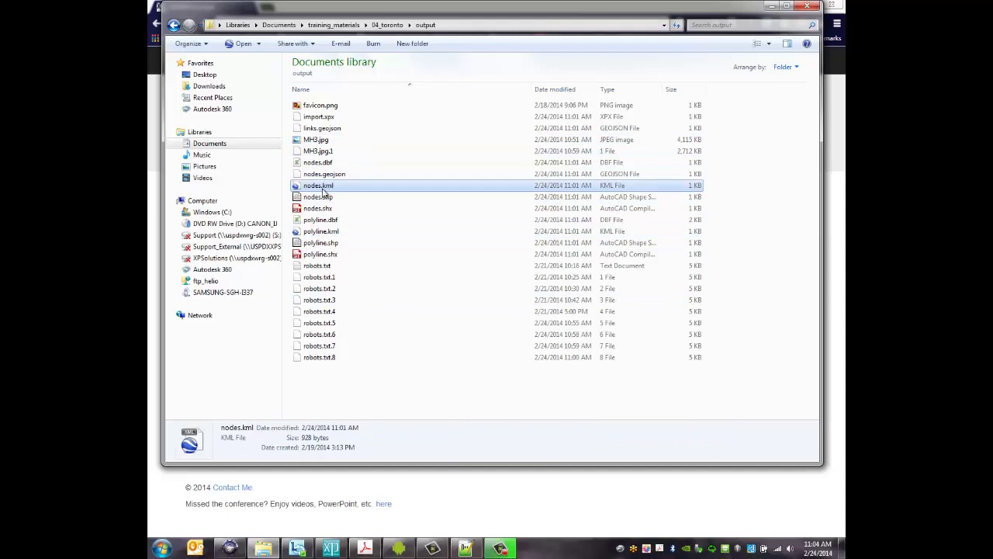